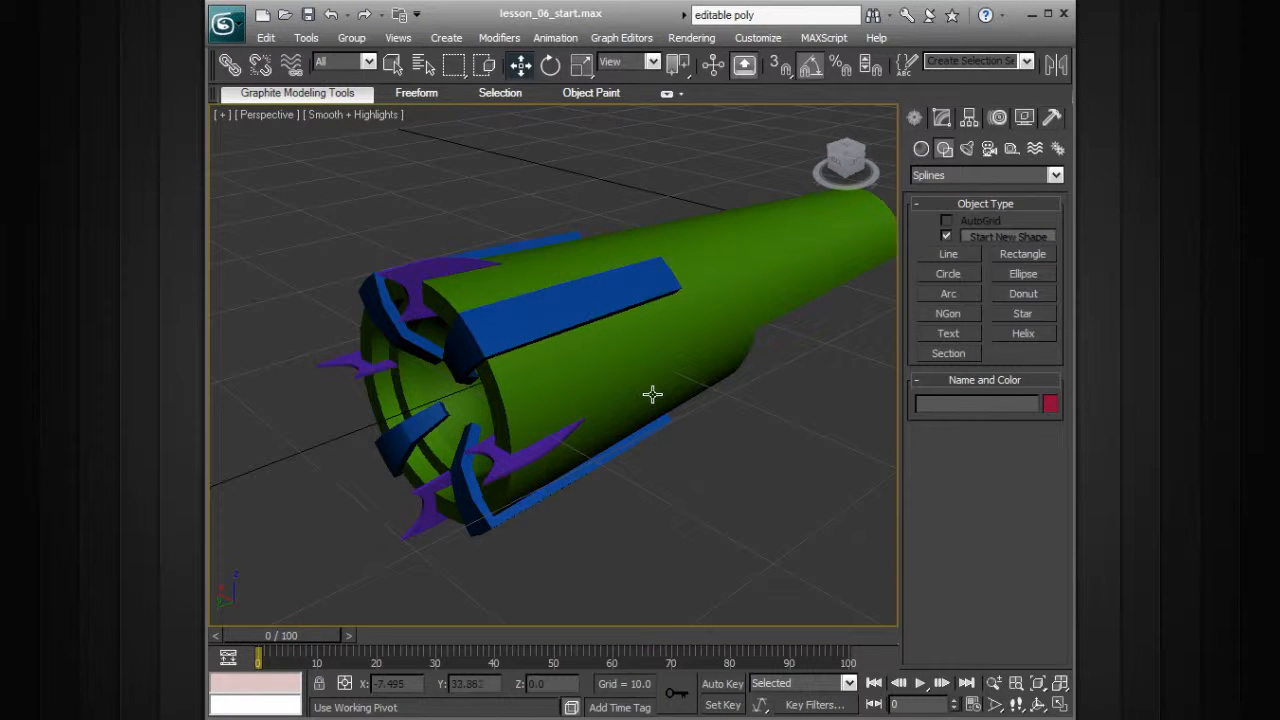
- In the Left view, draw a closed six-point line profile with one Bezier curve point across the sloped wall inside the barrel's front opening
key(alt+w)
click(398, 424)
key(alt+w)
scroll(600, 430, up, 2)
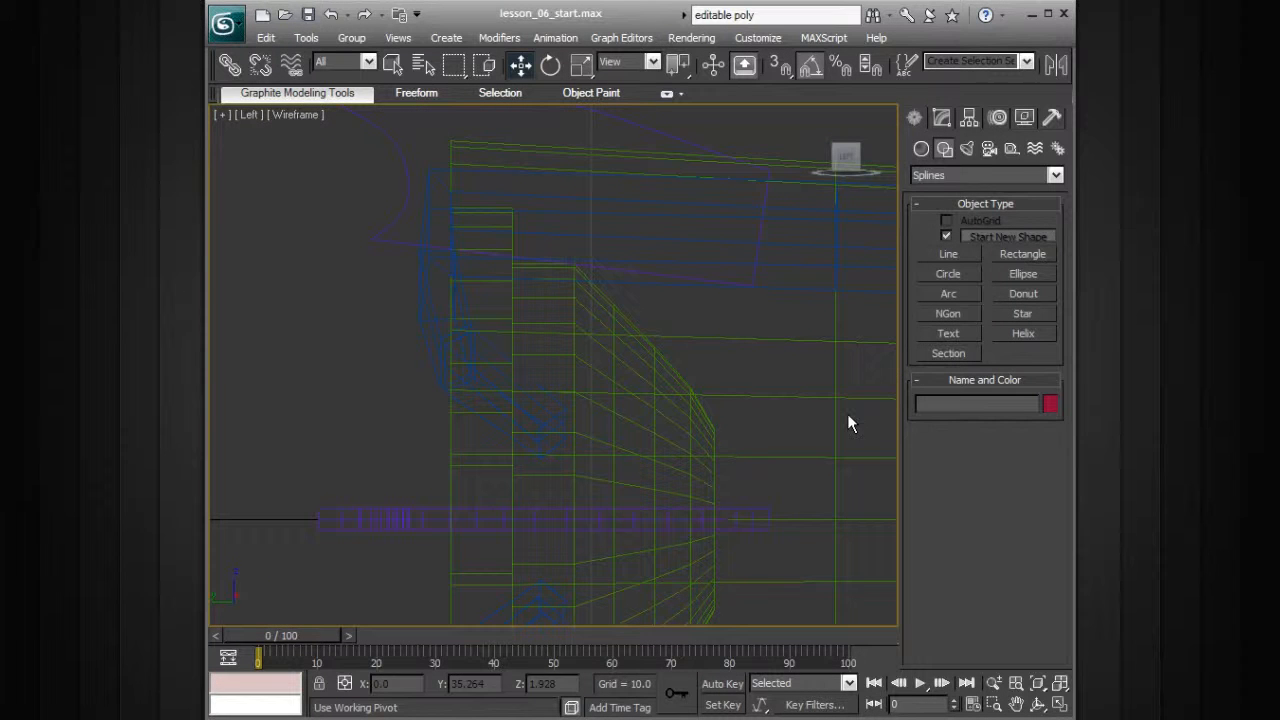
click(948, 255)
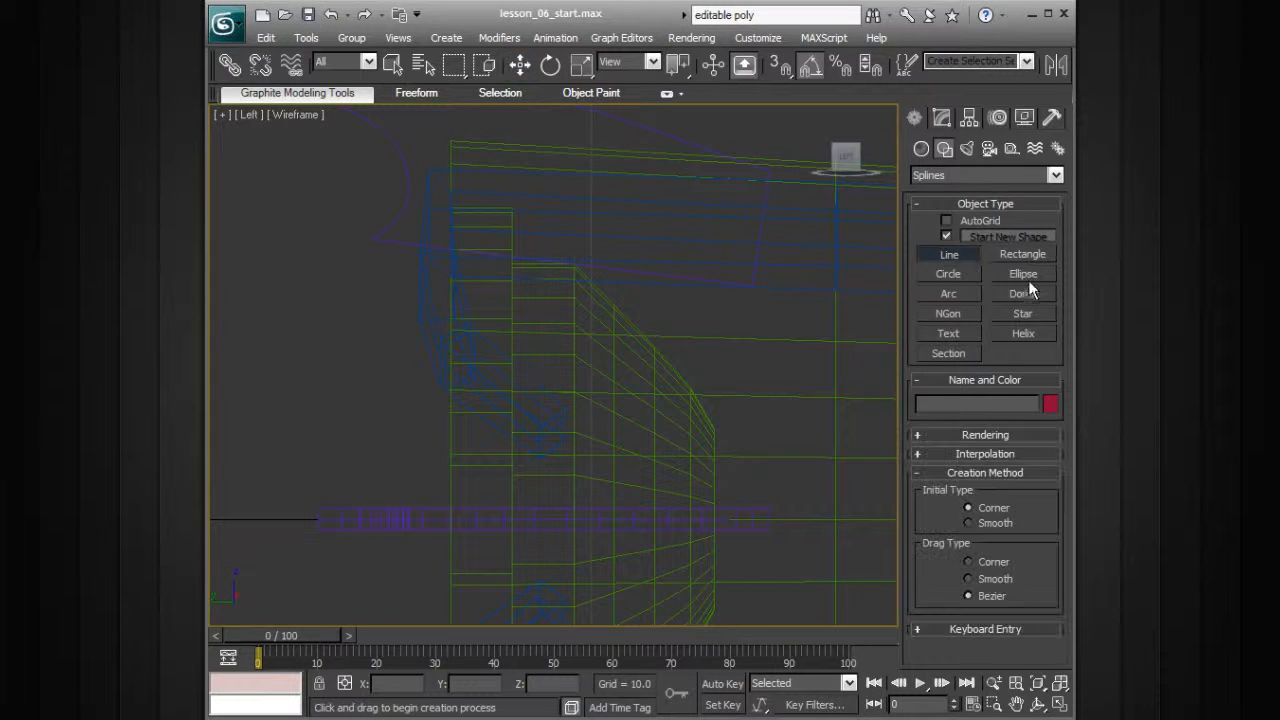
middle_drag(662, 330, 582, 333)
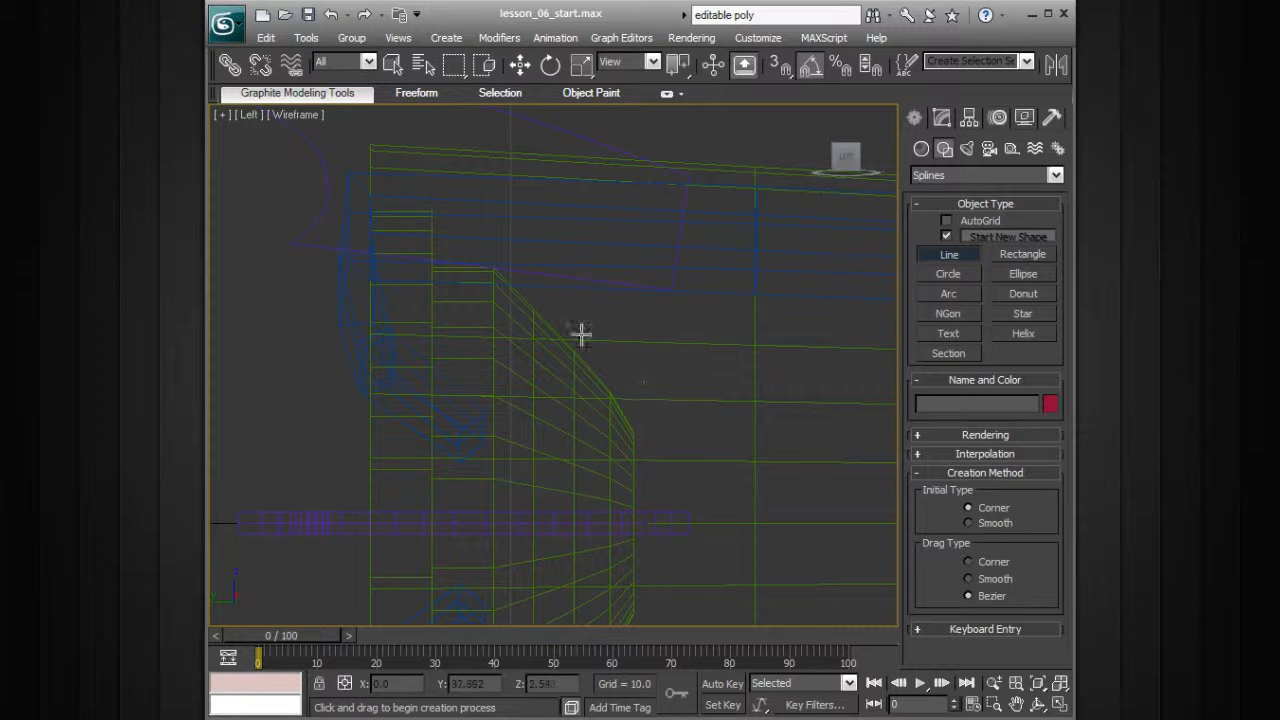
click(445, 252)
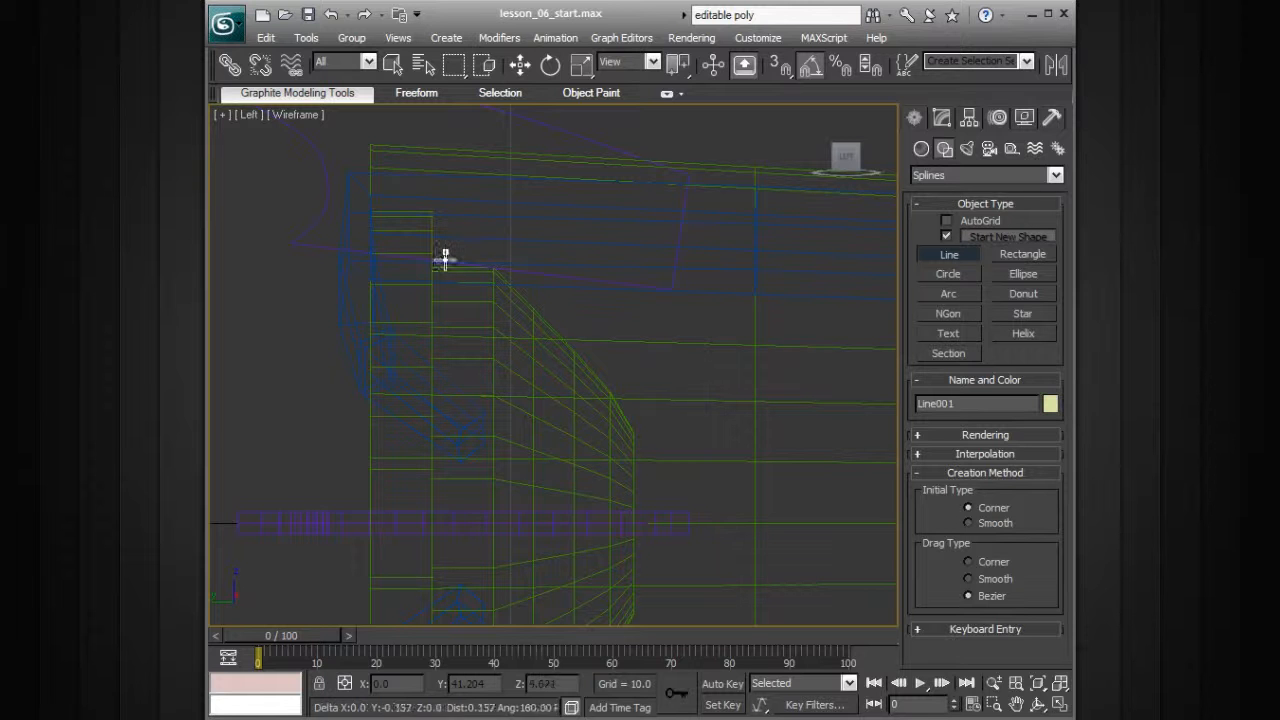
click(462, 364)
drag(524, 363, 552, 375)
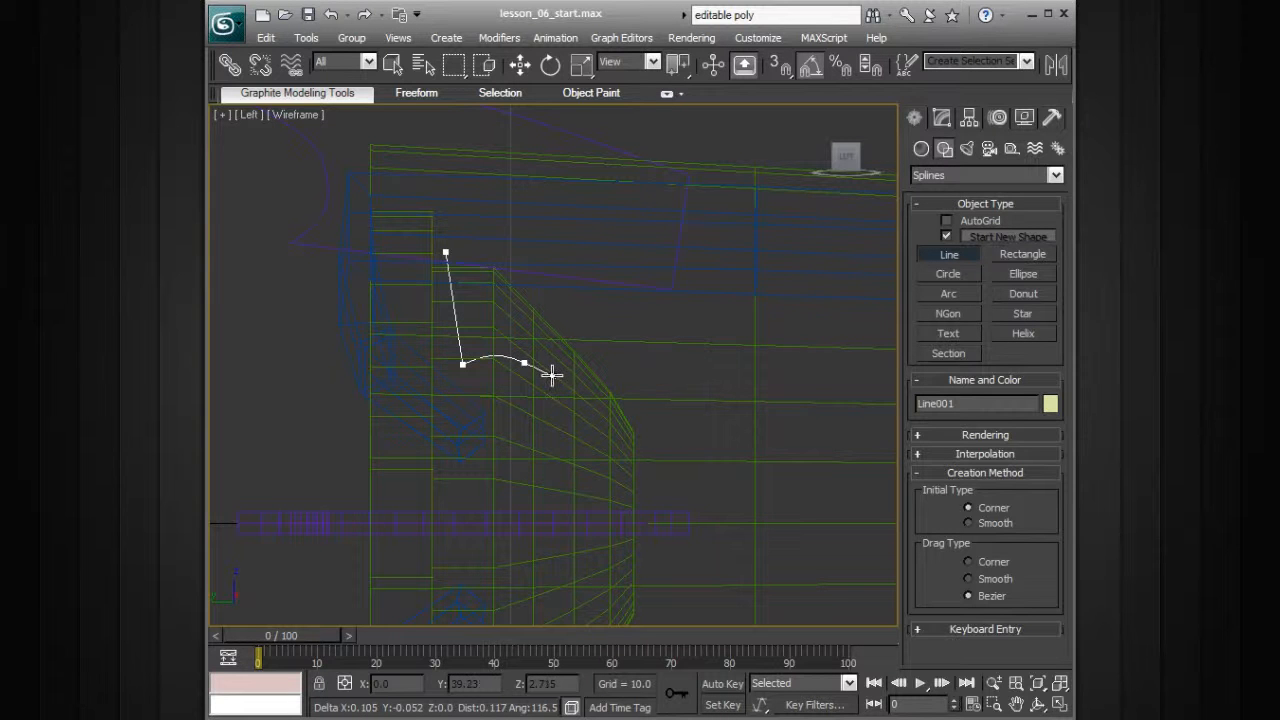
click(564, 424)
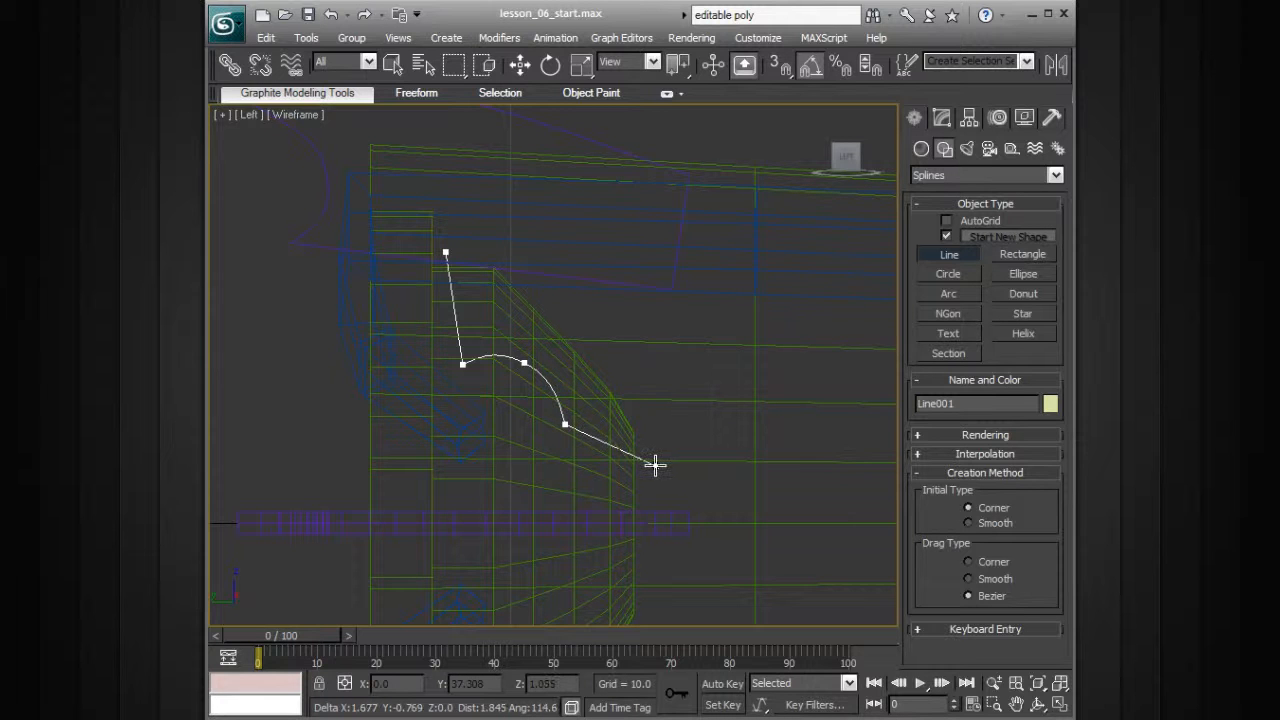
click(653, 465)
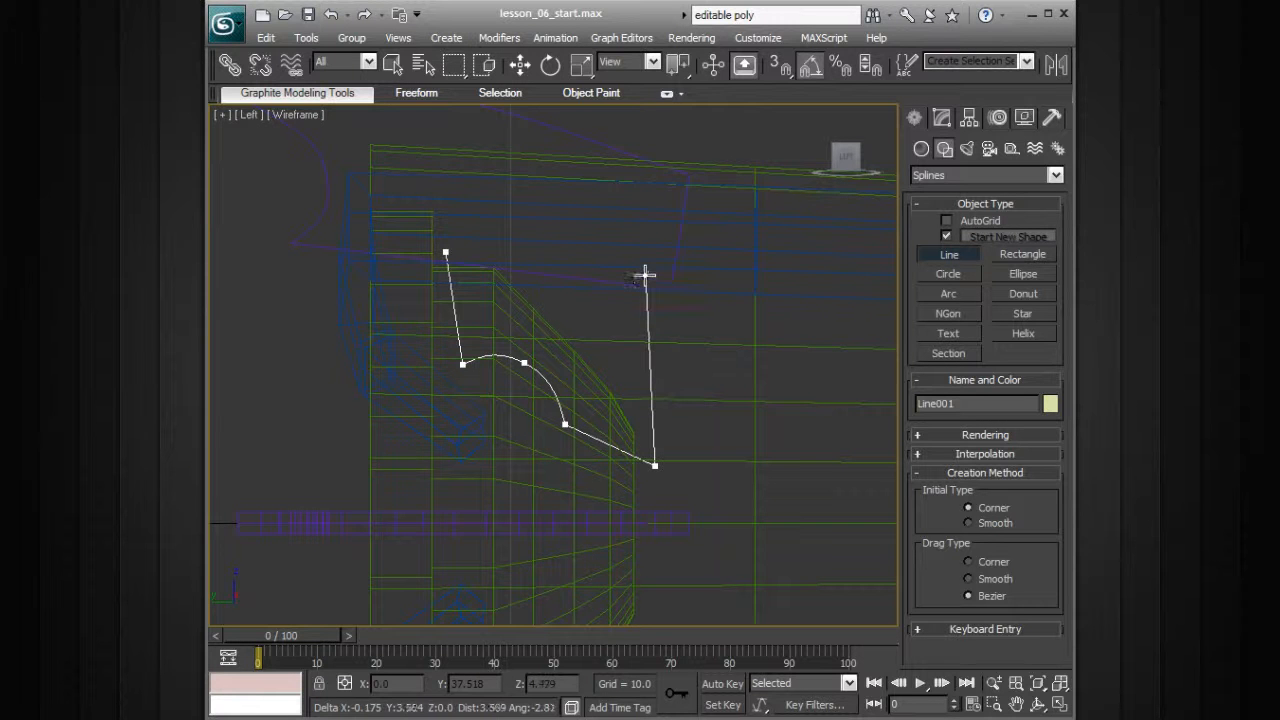
click(648, 263)
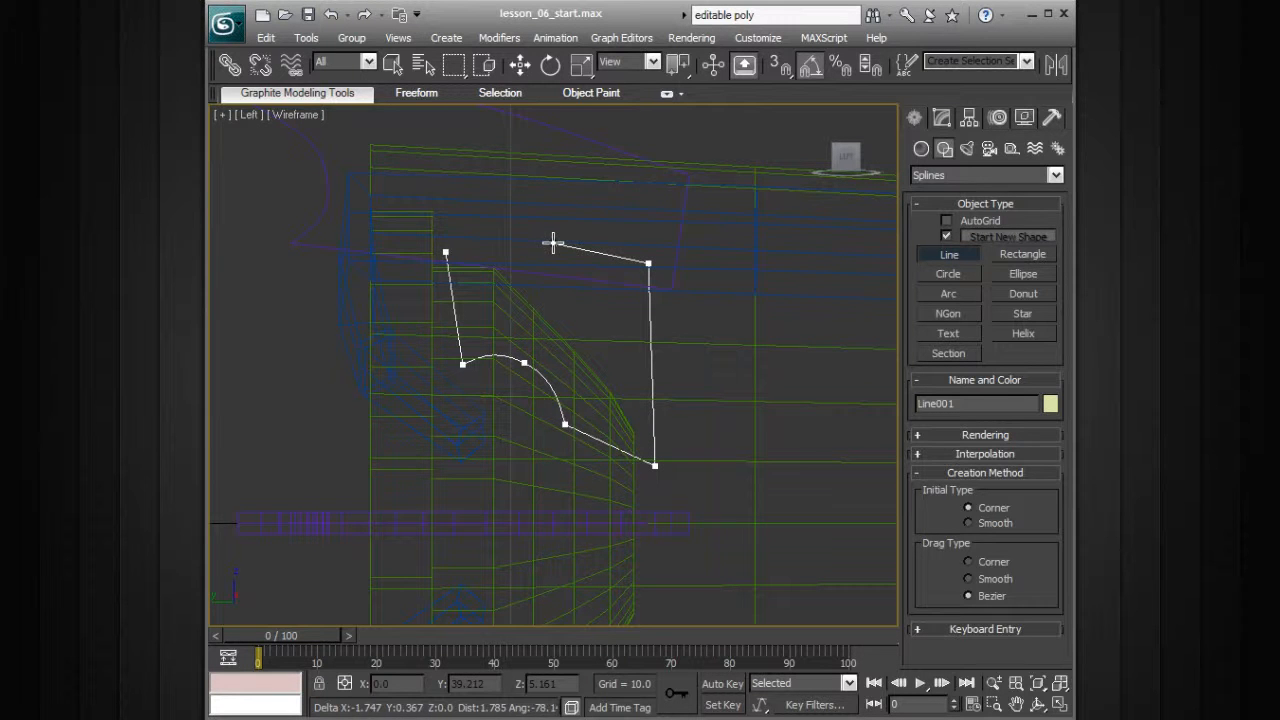
click(445, 253)
drag(401, 403, 701, 215)
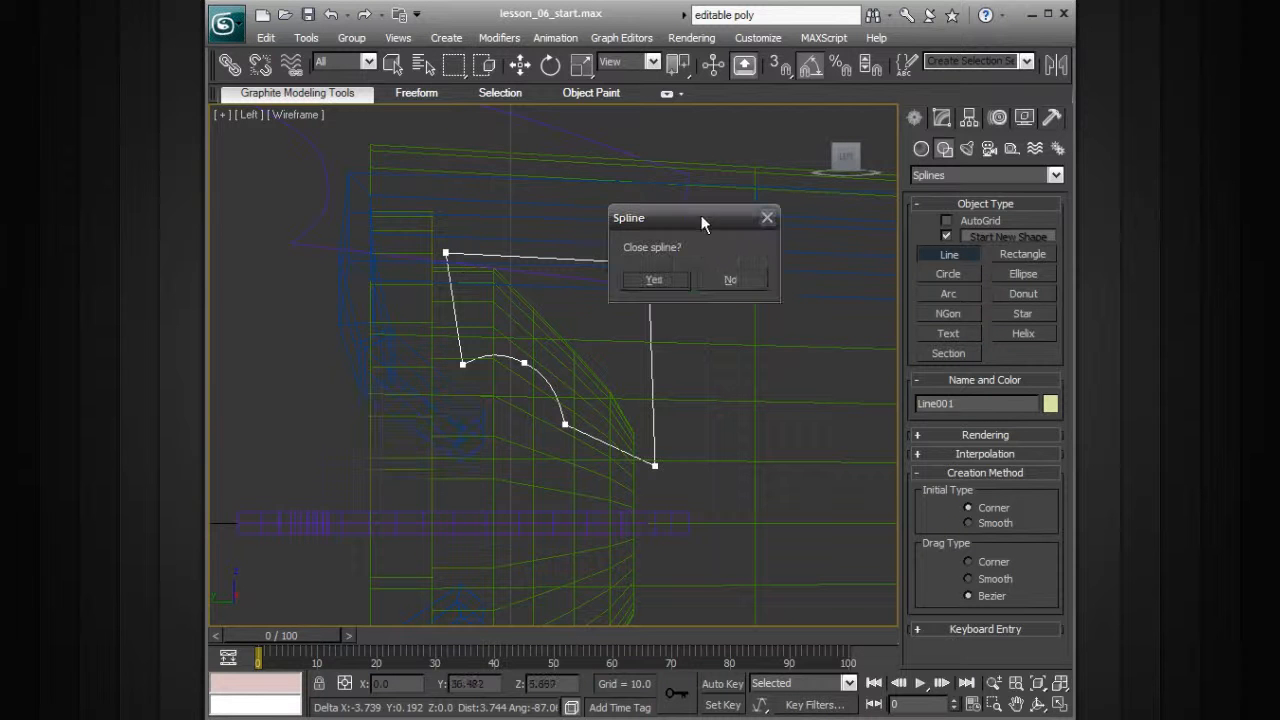
click(655, 281)
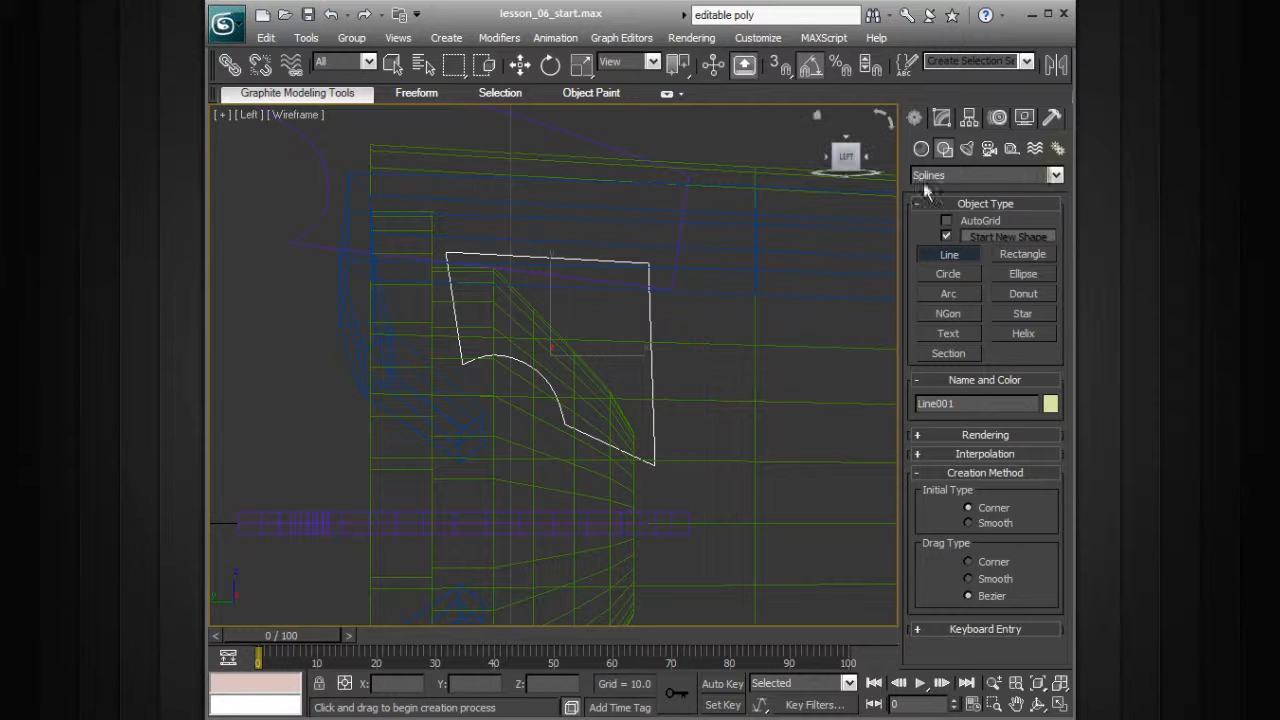
- Edit the line's vertices and move the corner vertex at the front start of the curve slightly upward
click(942, 118)
click(918, 194)
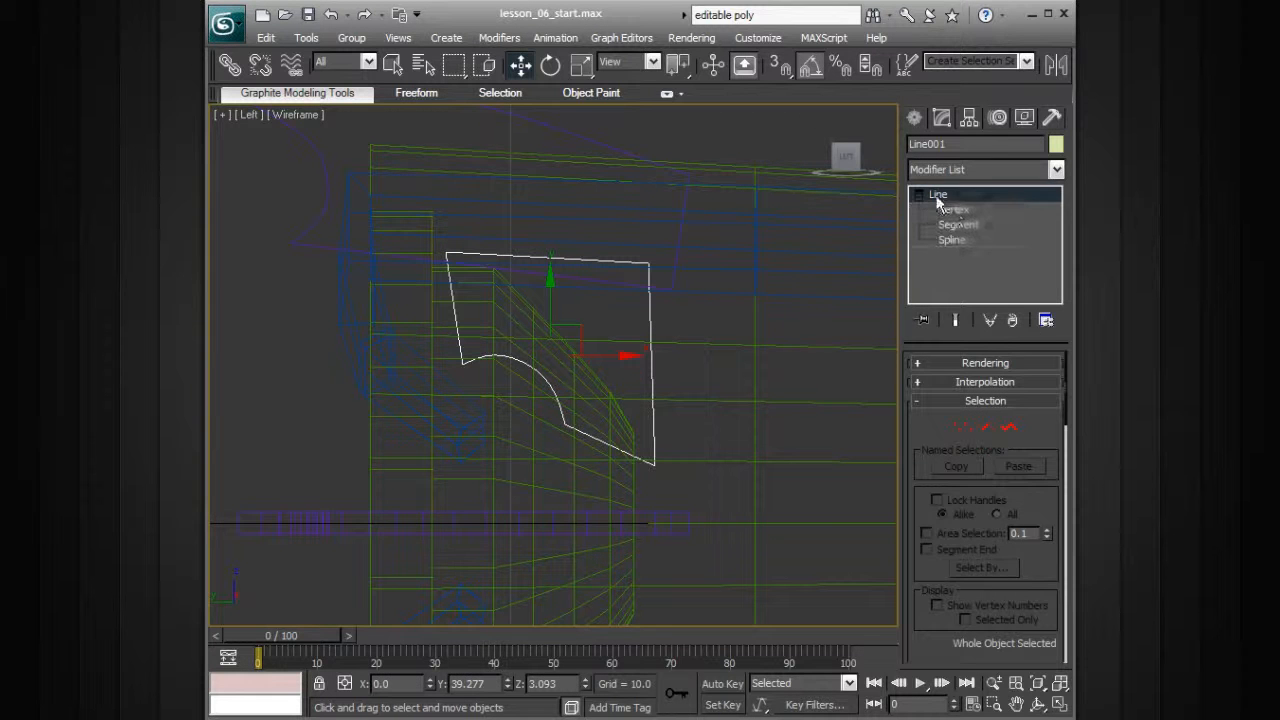
click(953, 209)
click(463, 364)
drag(507, 364, 498, 365)
drag(456, 320, 455, 307)
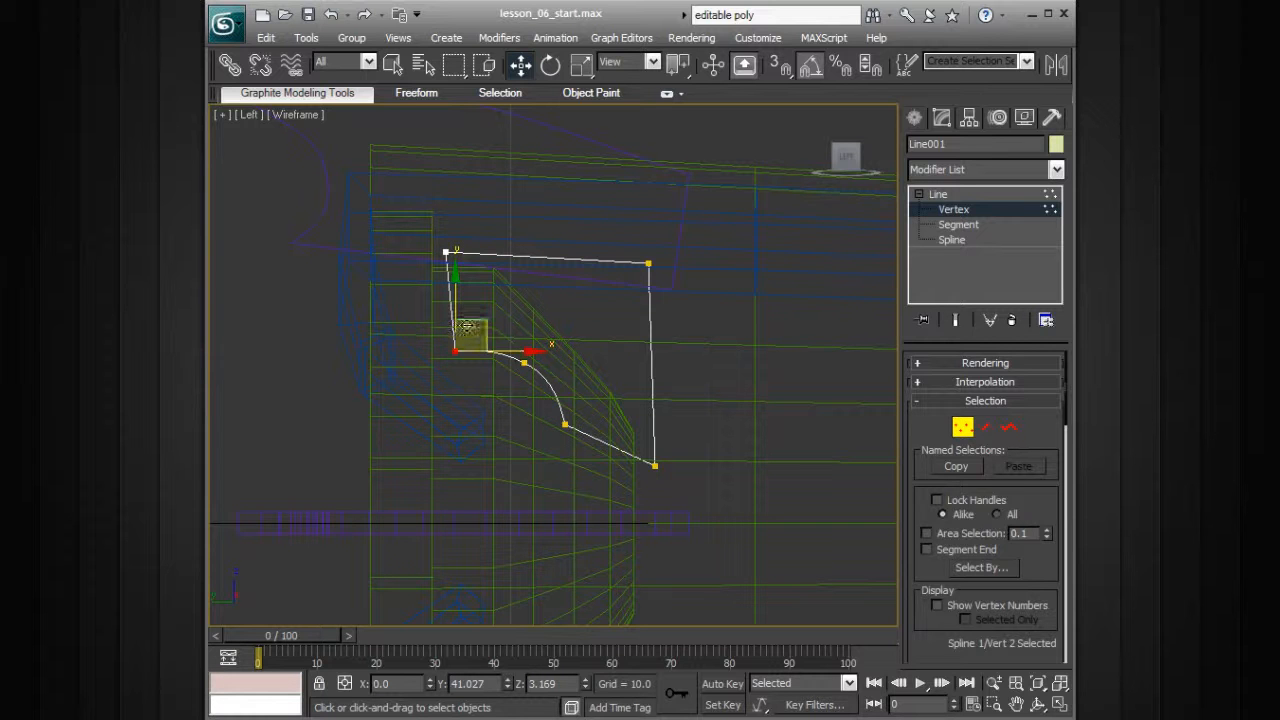
drag(525, 349, 530, 349)
- Reposition the profile's middle curve vertex, then move the corner vertex at the curve's rear end slightly outward and down
click(525, 362)
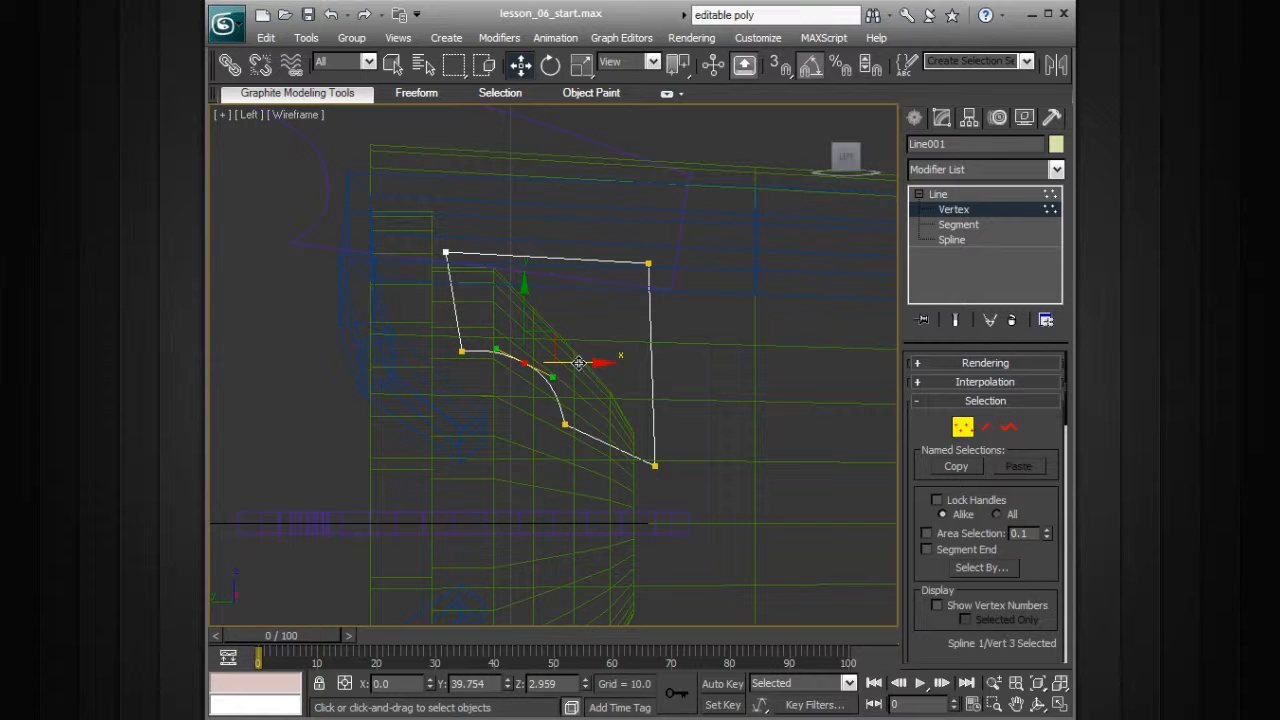
drag(560, 376, 552, 380)
drag(530, 323, 531, 326)
drag(597, 367, 602, 367)
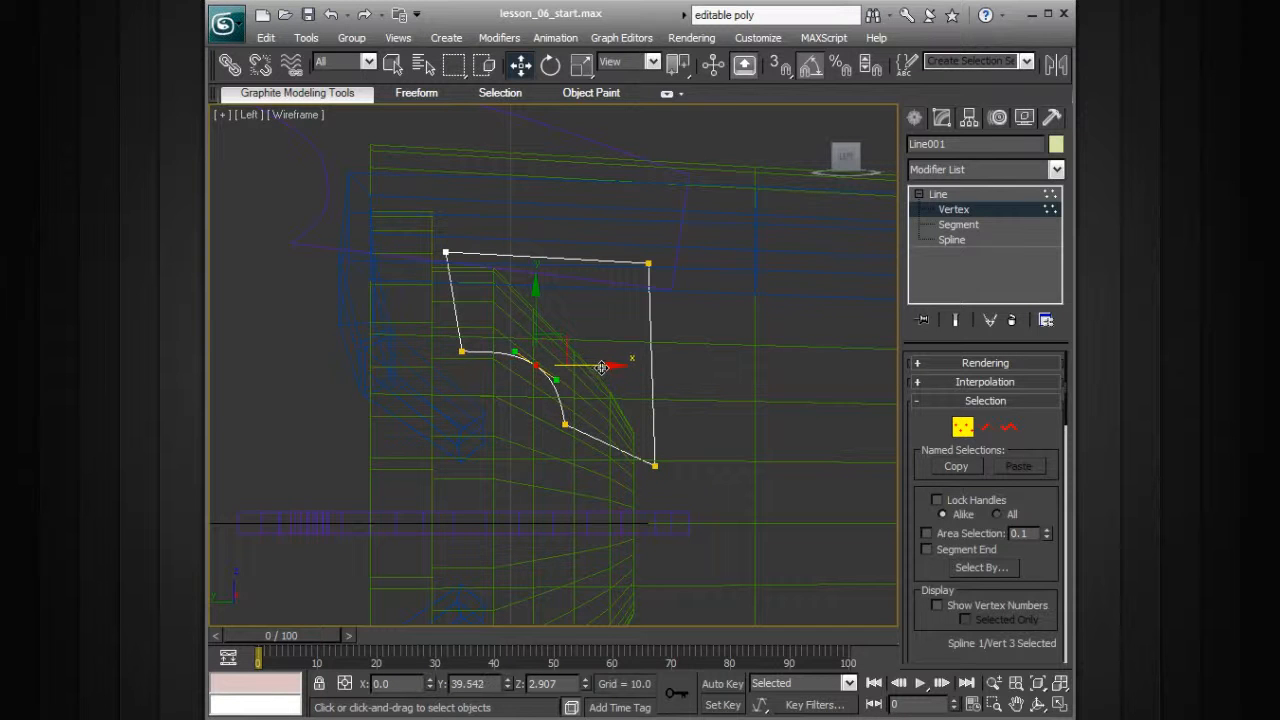
click(565, 424)
drag(617, 424, 576, 431)
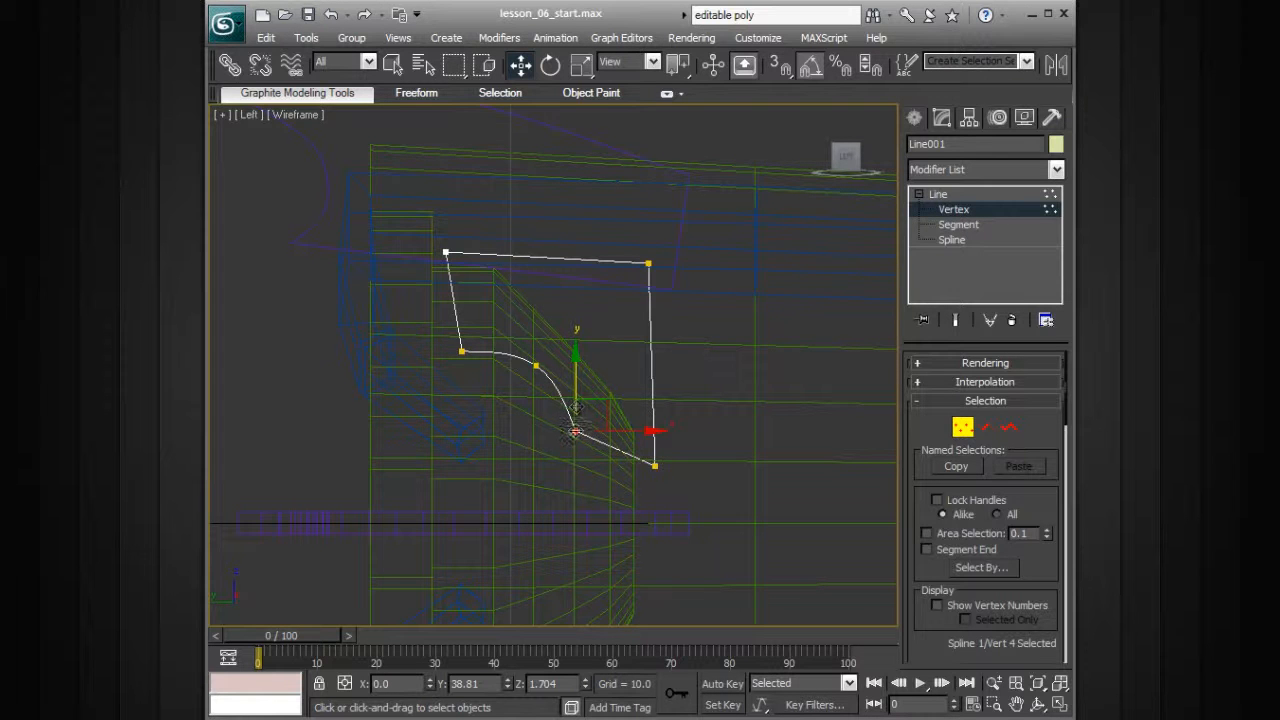
- Try making the curve's rear end vertex a Bezier Corner with an adjusted handle, then revert it to Corner
right_click(576, 431)
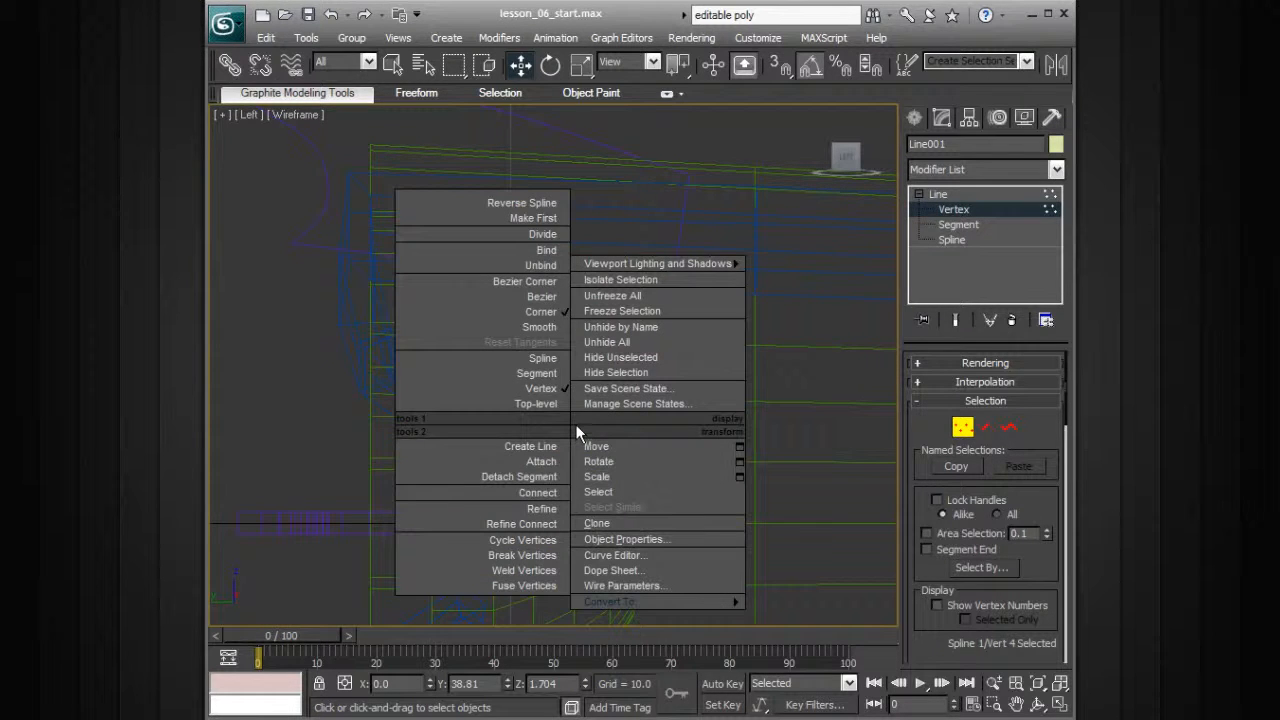
click(540, 282)
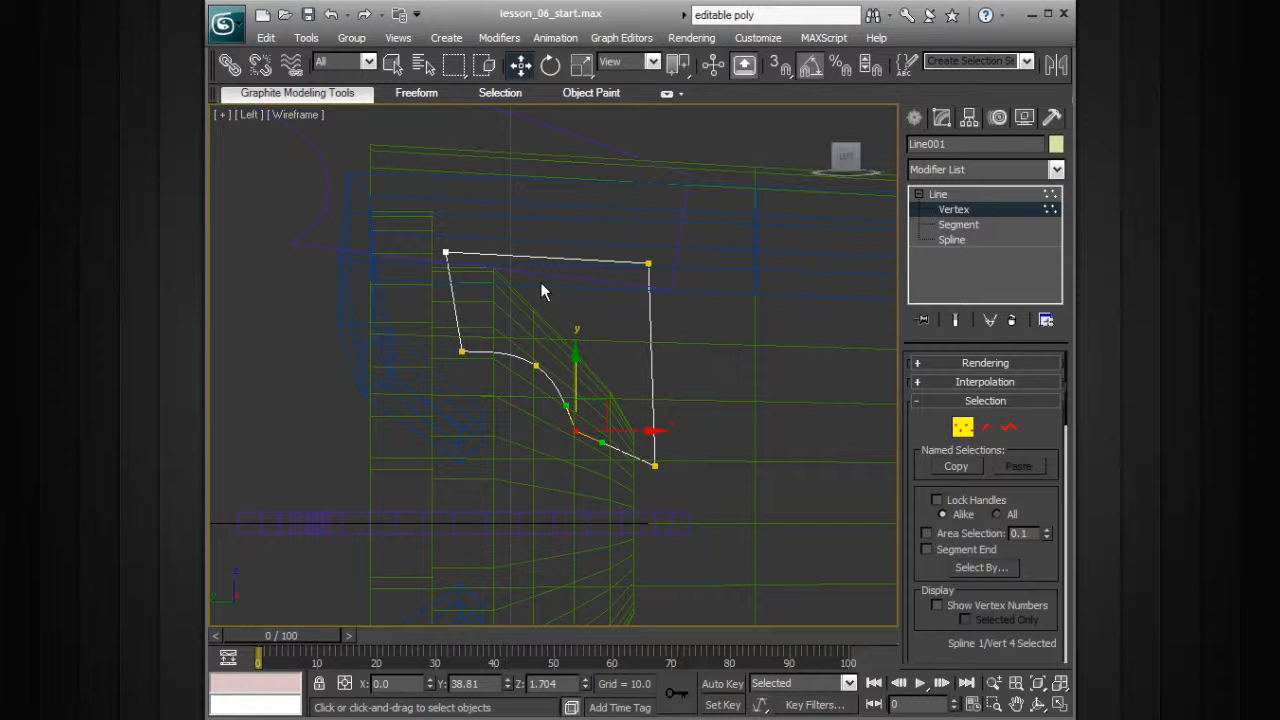
drag(566, 406, 580, 408)
right_click(575, 429)
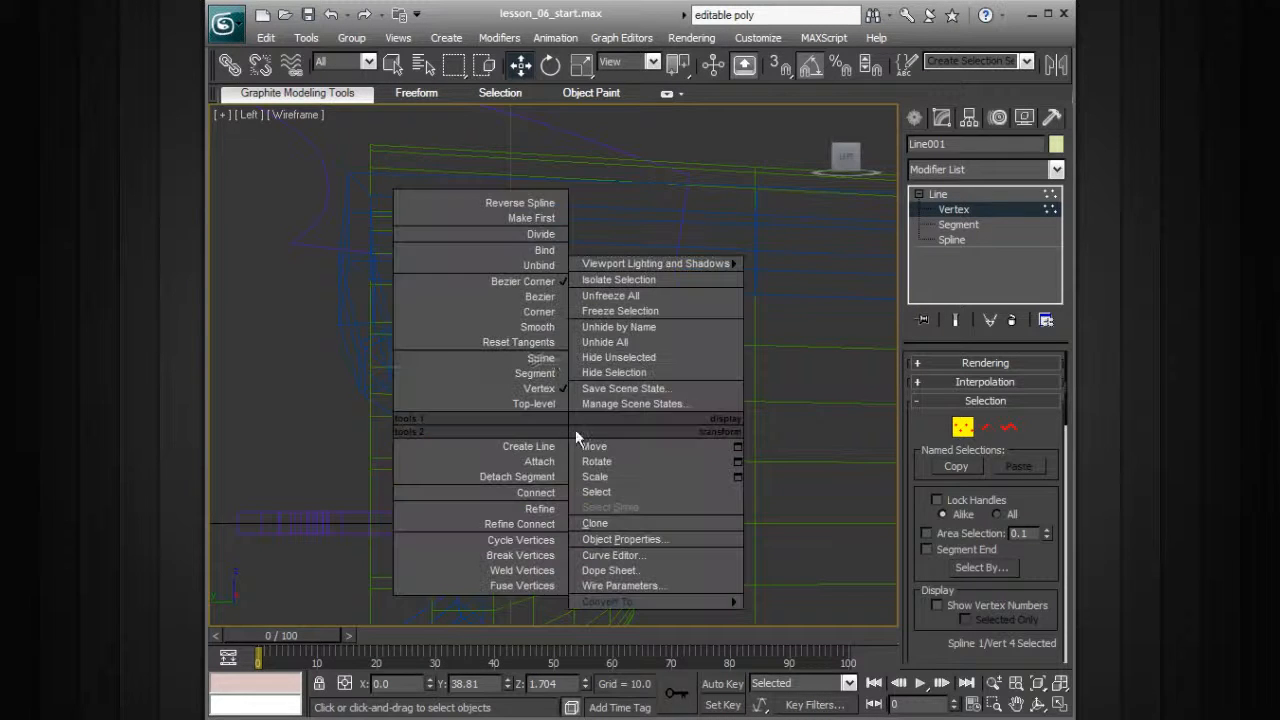
click(550, 327)
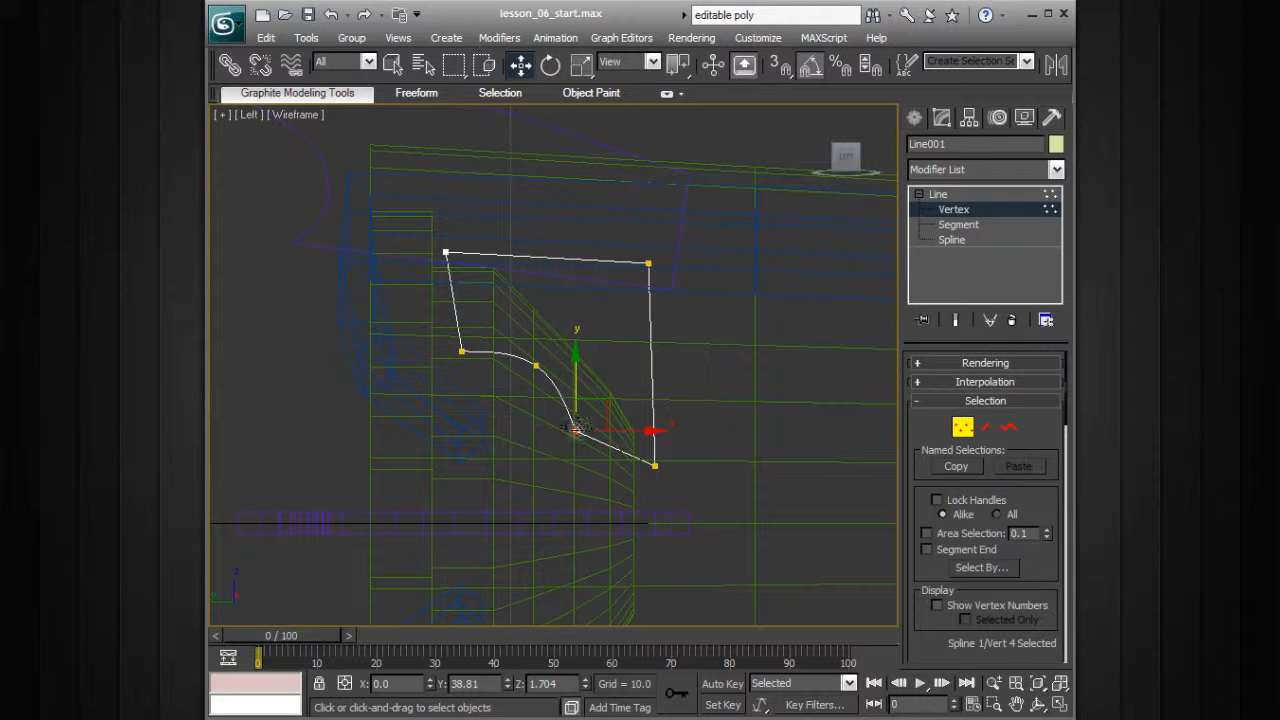
- Fine-tune the curve's rear end vertex and middle vertex to smooth the arc, then leave vertex editing
drag(608, 430, 604, 430)
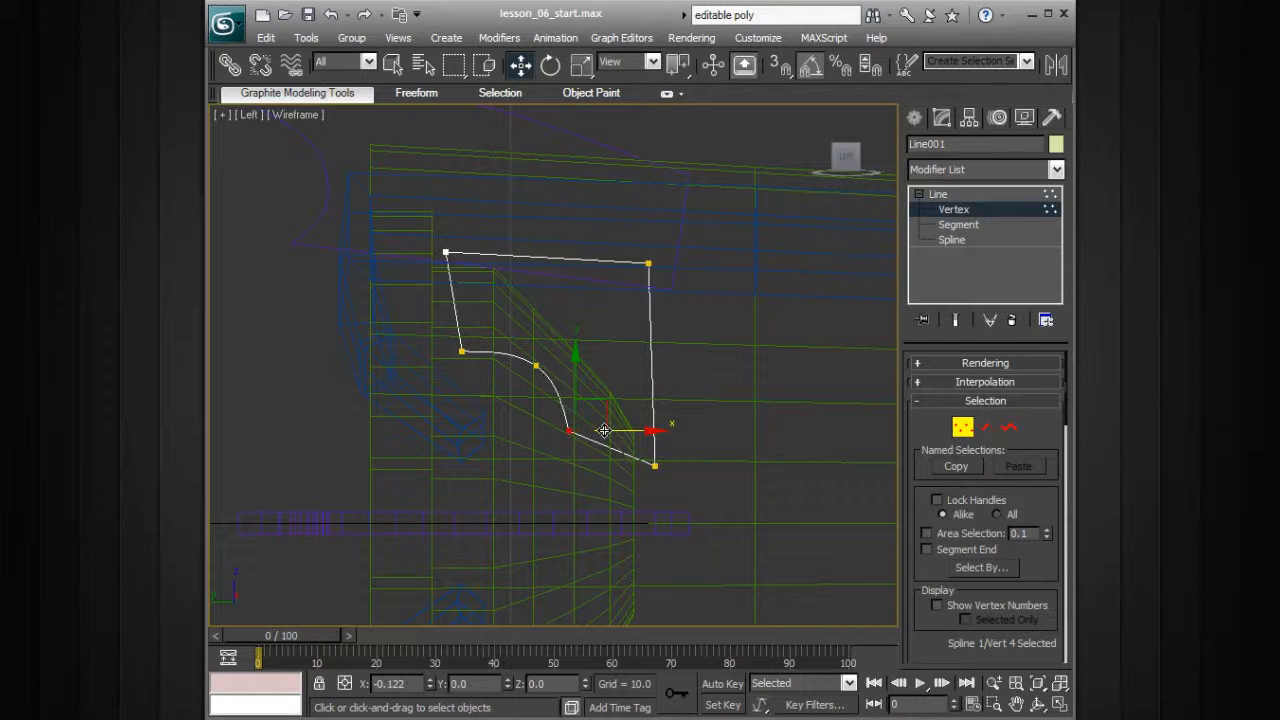
click(537, 365)
drag(600, 371, 603, 371)
drag(541, 332, 541, 341)
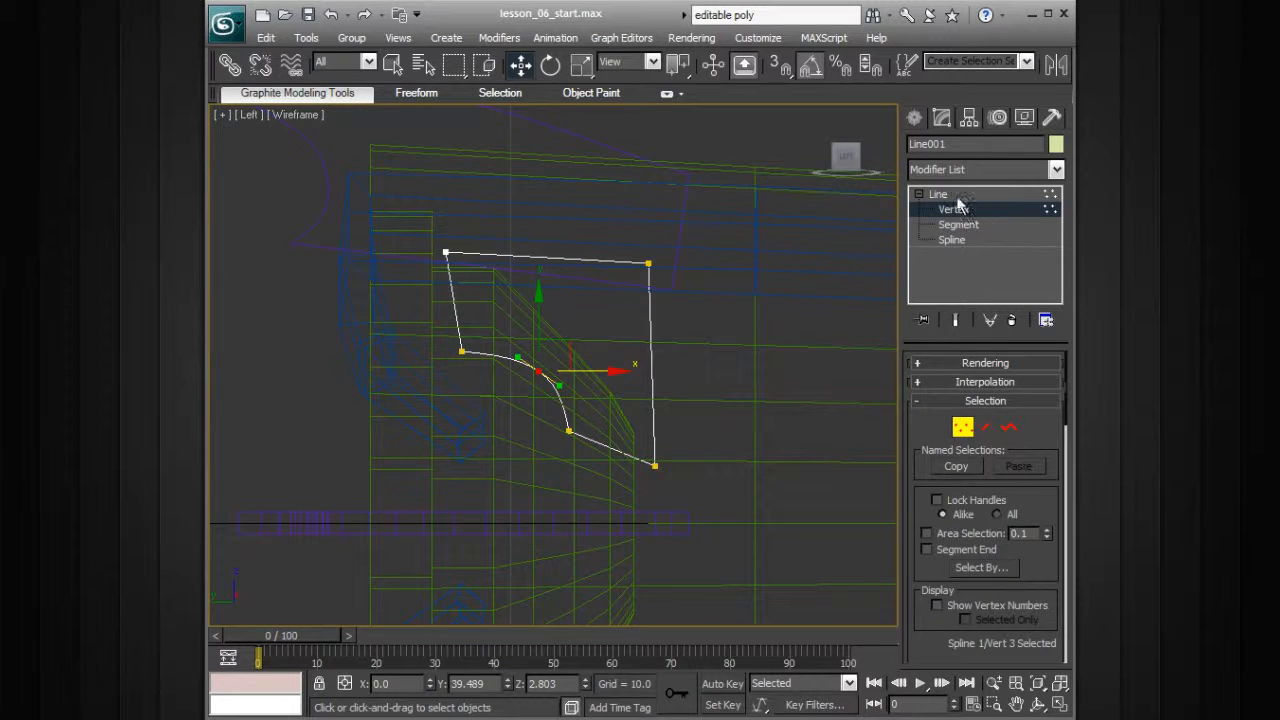
click(919, 192)
- Apply an Extrude modifier to the line profile and frame it up close in the Perspective view
key(alt+w)
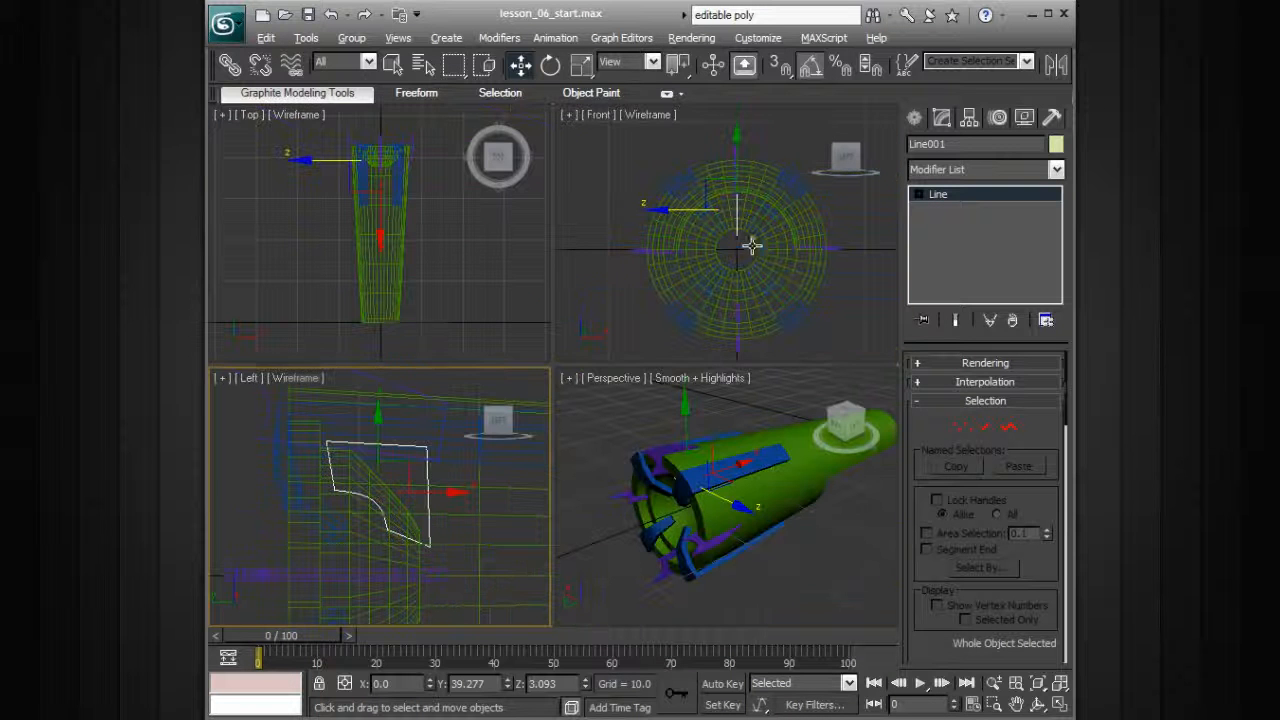
right_click(755, 410)
key(alt+w)
alt+middle_drag(683, 351, 708, 320)
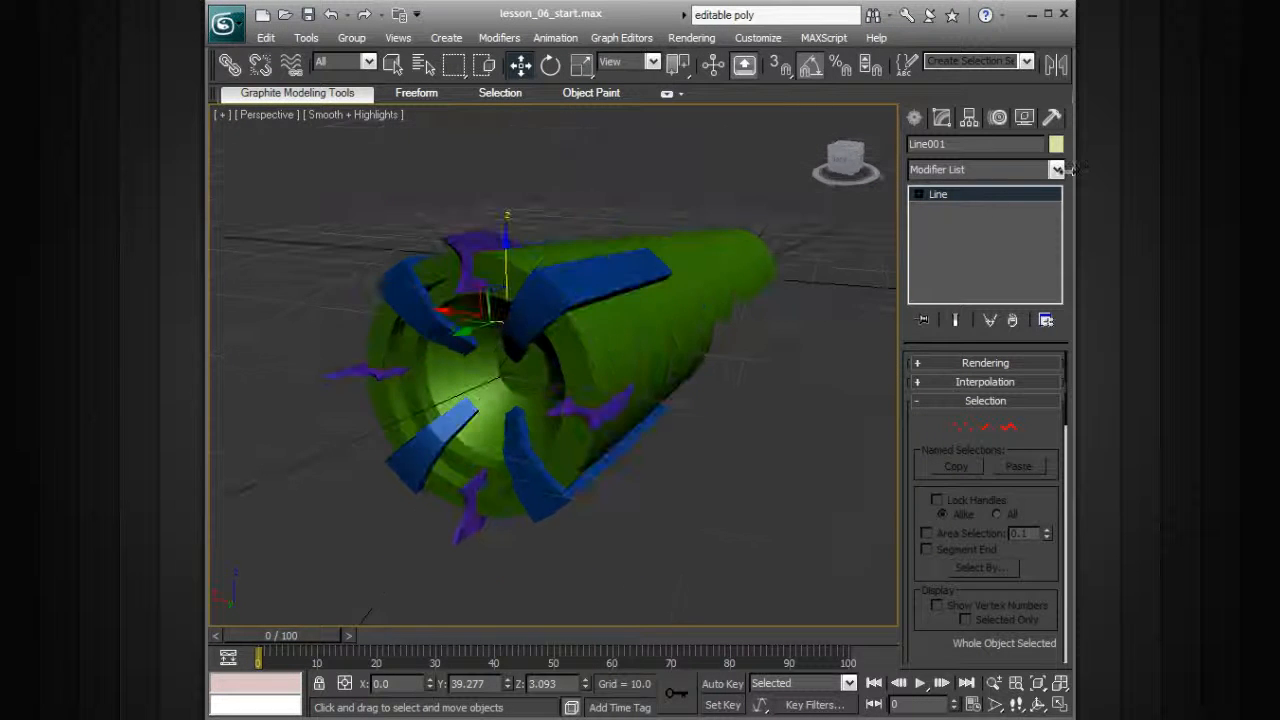
click(1020, 169)
drag(1057, 222, 1055, 311)
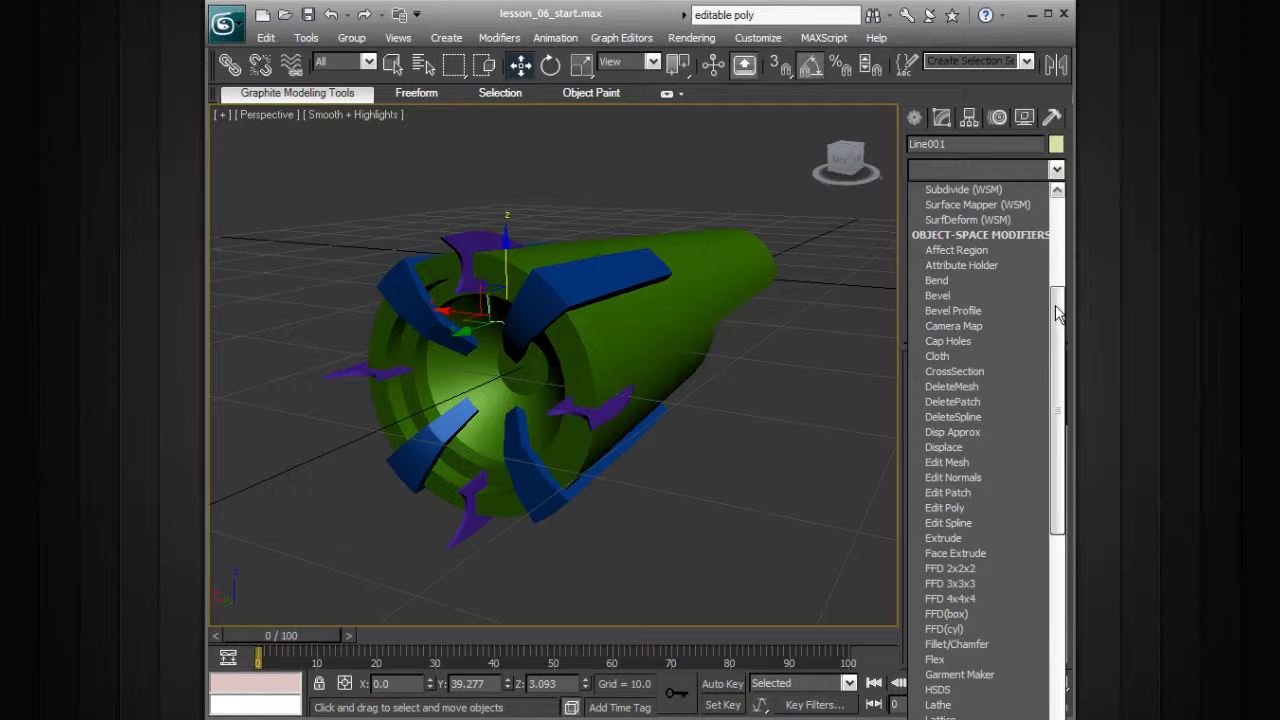
click(977, 537)
alt+middle_drag(707, 307, 724, 326)
scroll(724, 325, up, 6)
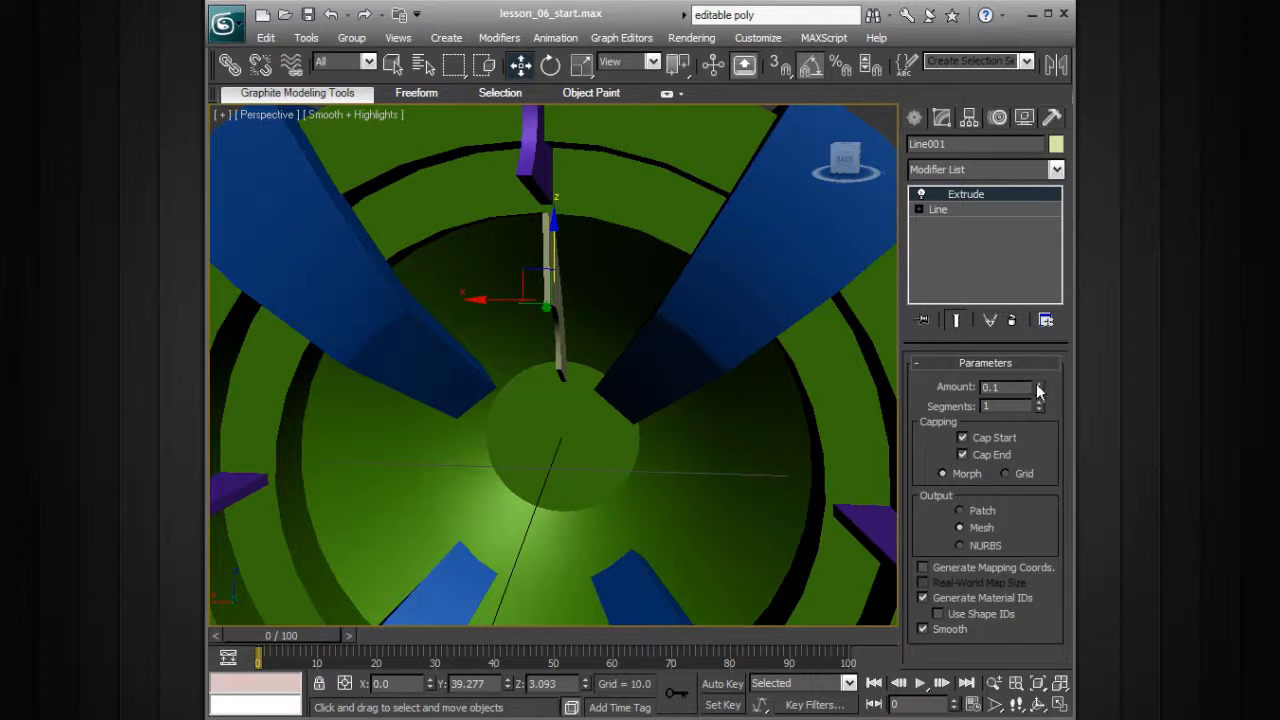
- Try an extrusion amount of 0.2 for the fin, then settle on 0.15
drag(1036, 385, 1037, 382)
text(0.2)
key(Return)
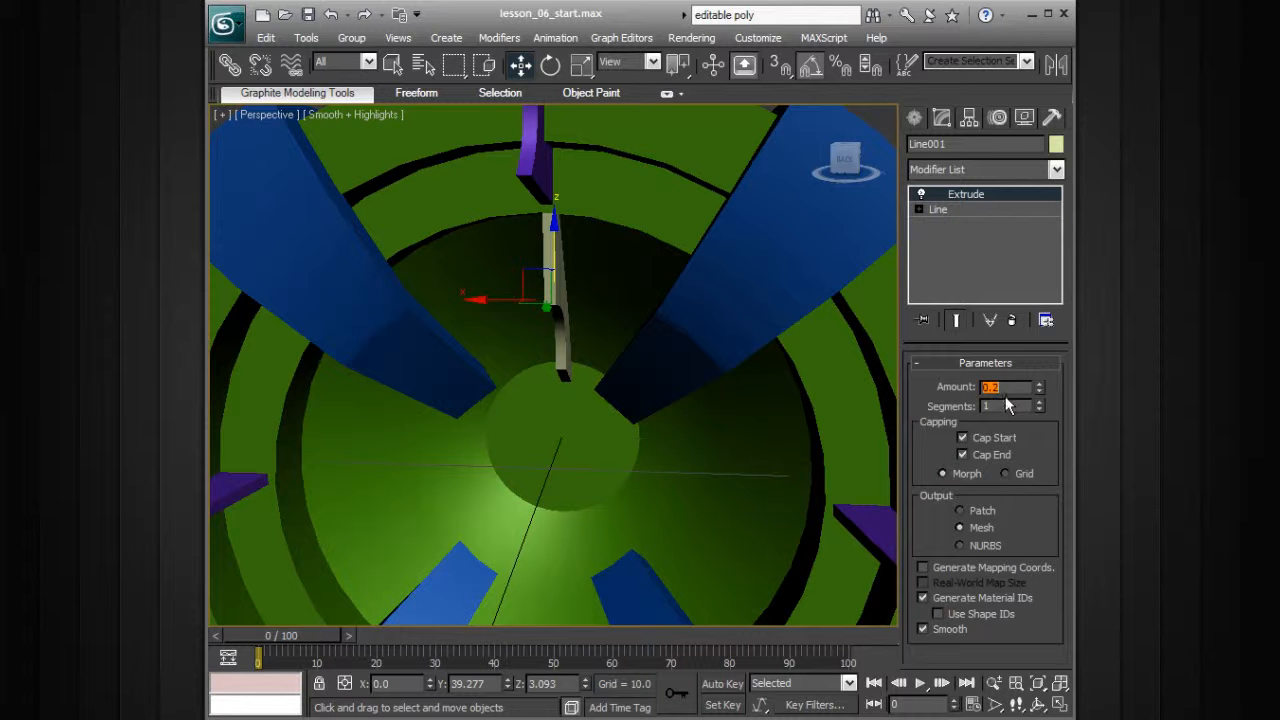
key(Return)
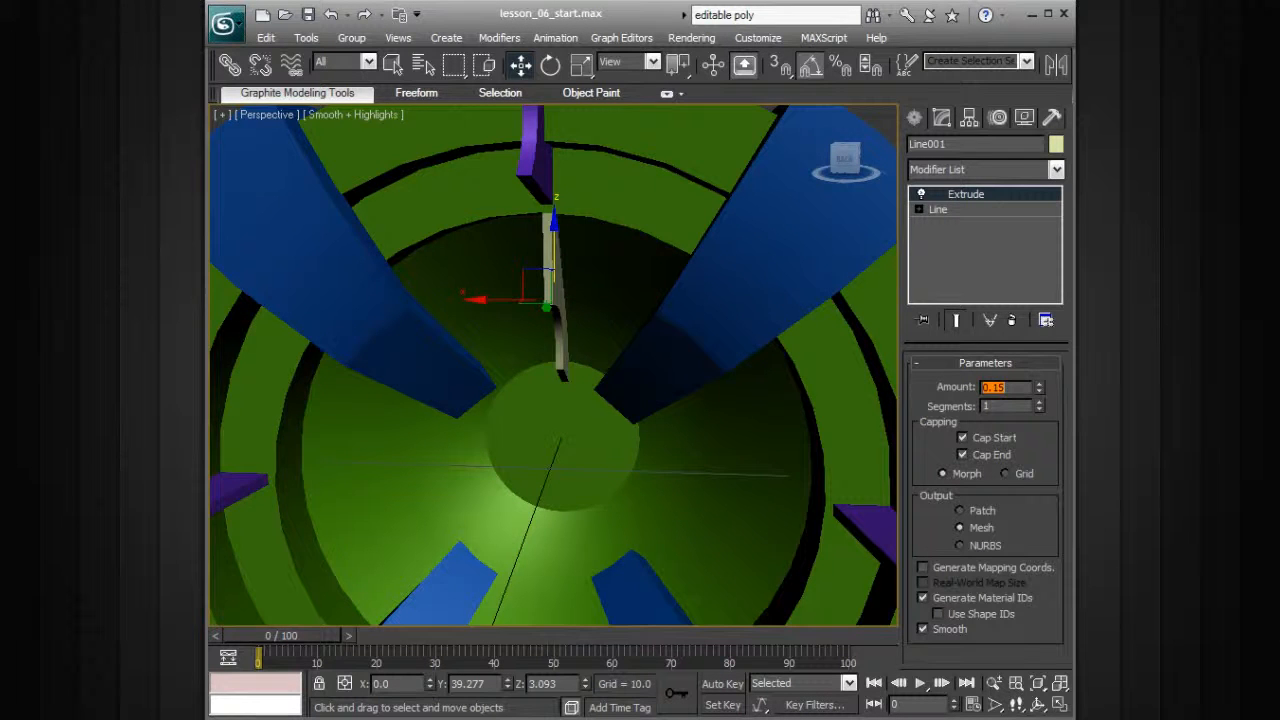
- Select the extruded fin inside the barrel and make its transforms use the working pivot
alt+middle_drag(663, 383, 523, 310)
click(757, 291)
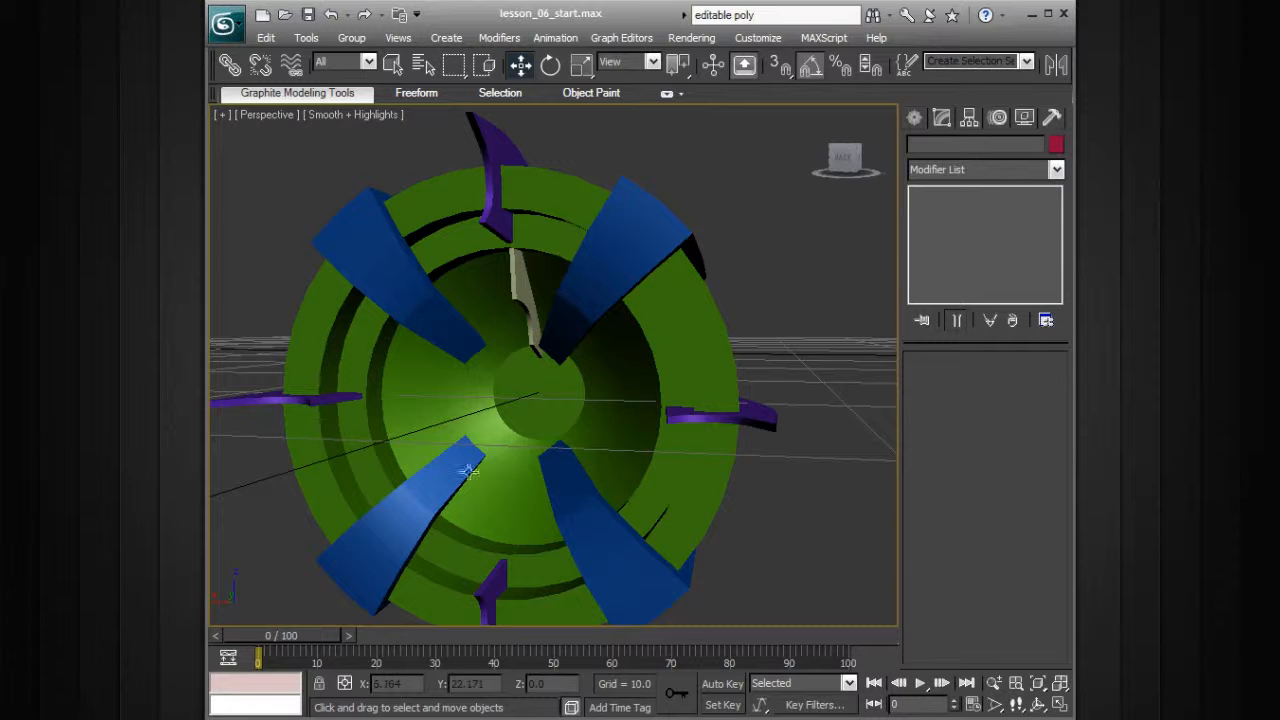
alt+middle_drag(489, 394, 526, 400)
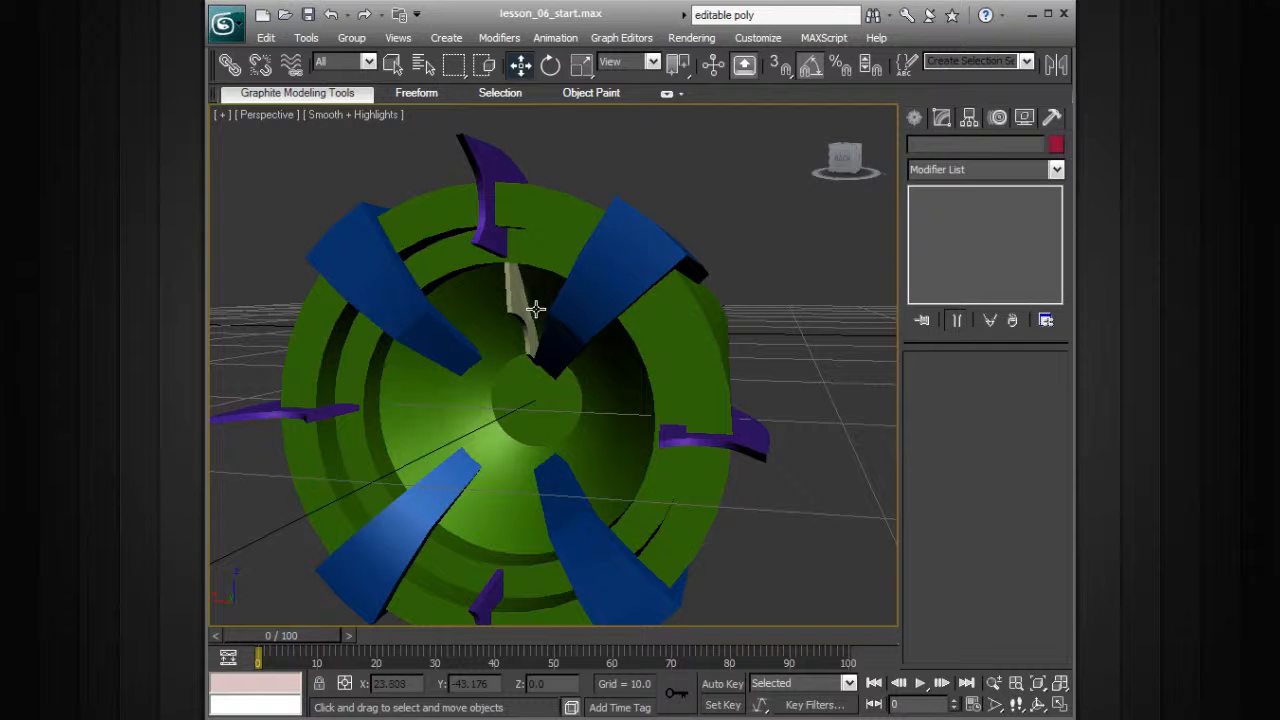
click(511, 290)
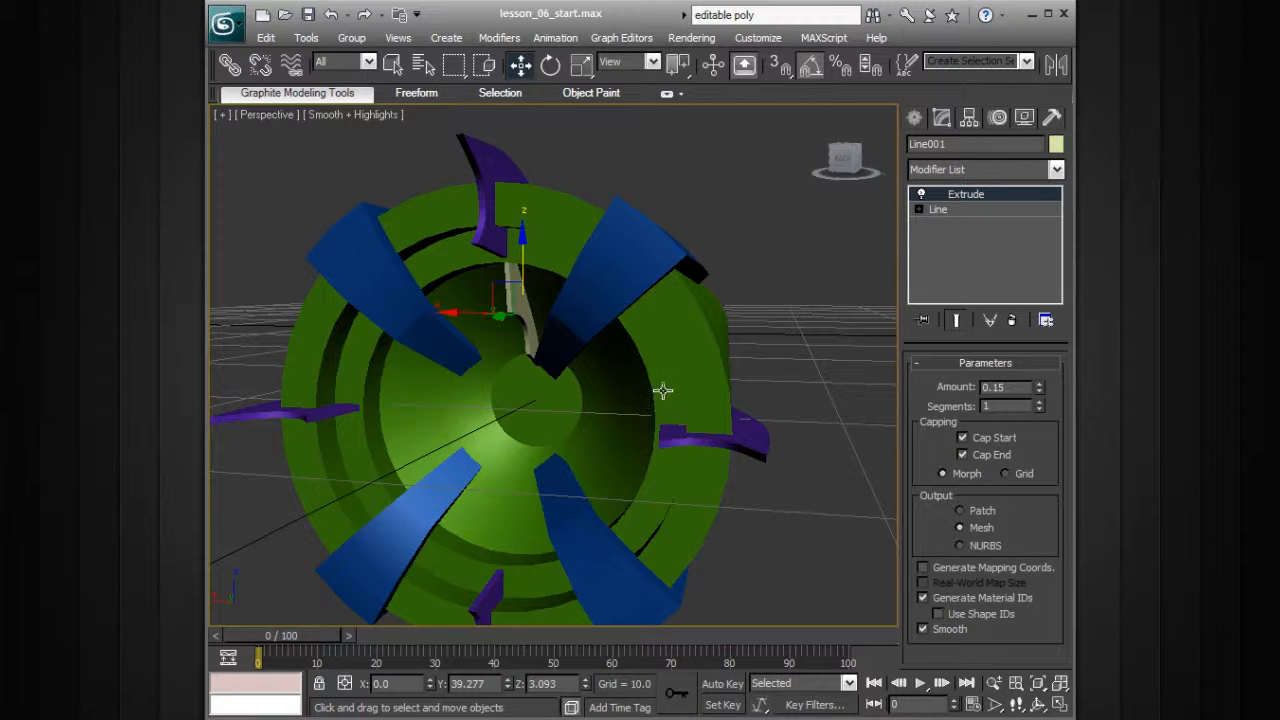
click(969, 118)
click(1020, 530)
alt+middle_drag(757, 363, 760, 342)
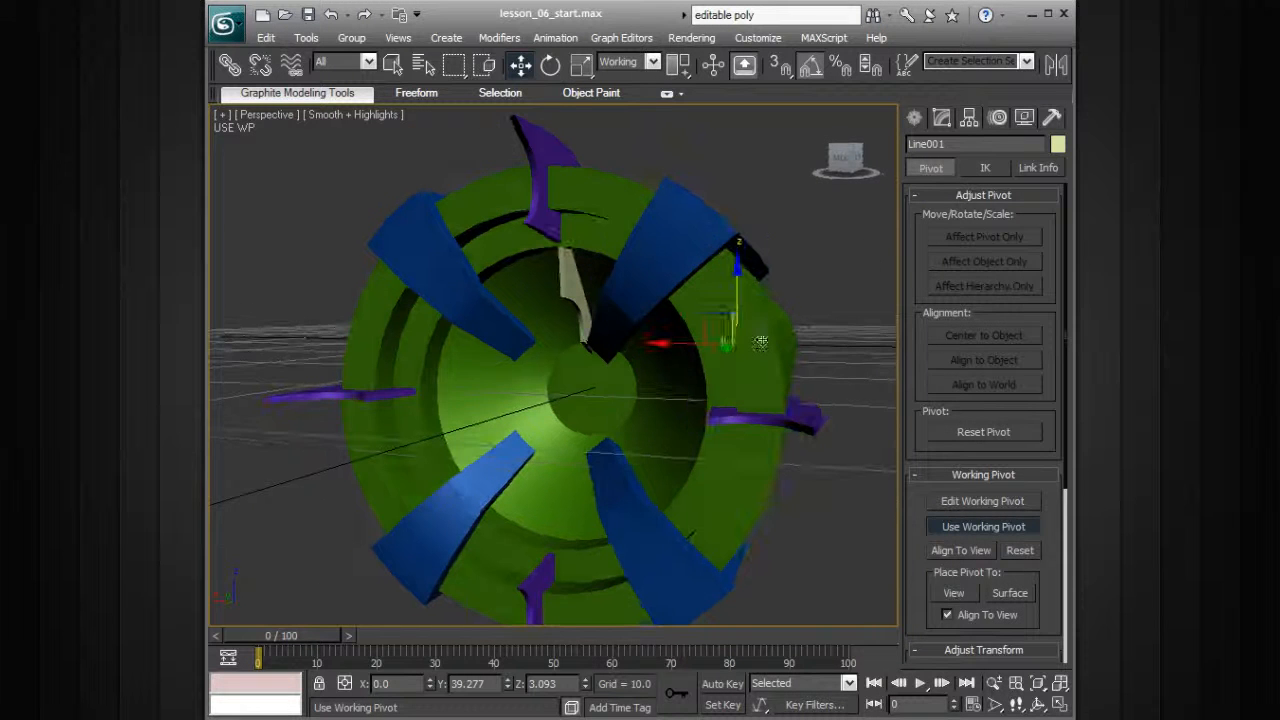
click(941, 118)
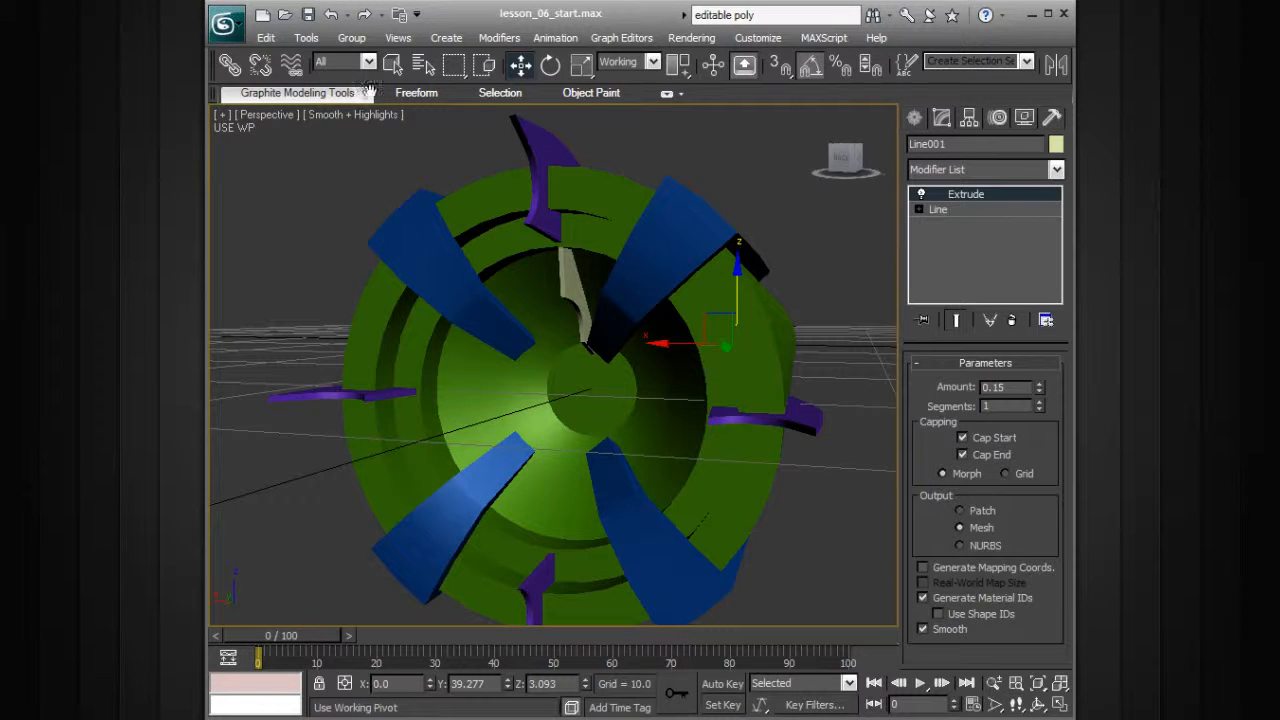
click(304, 38)
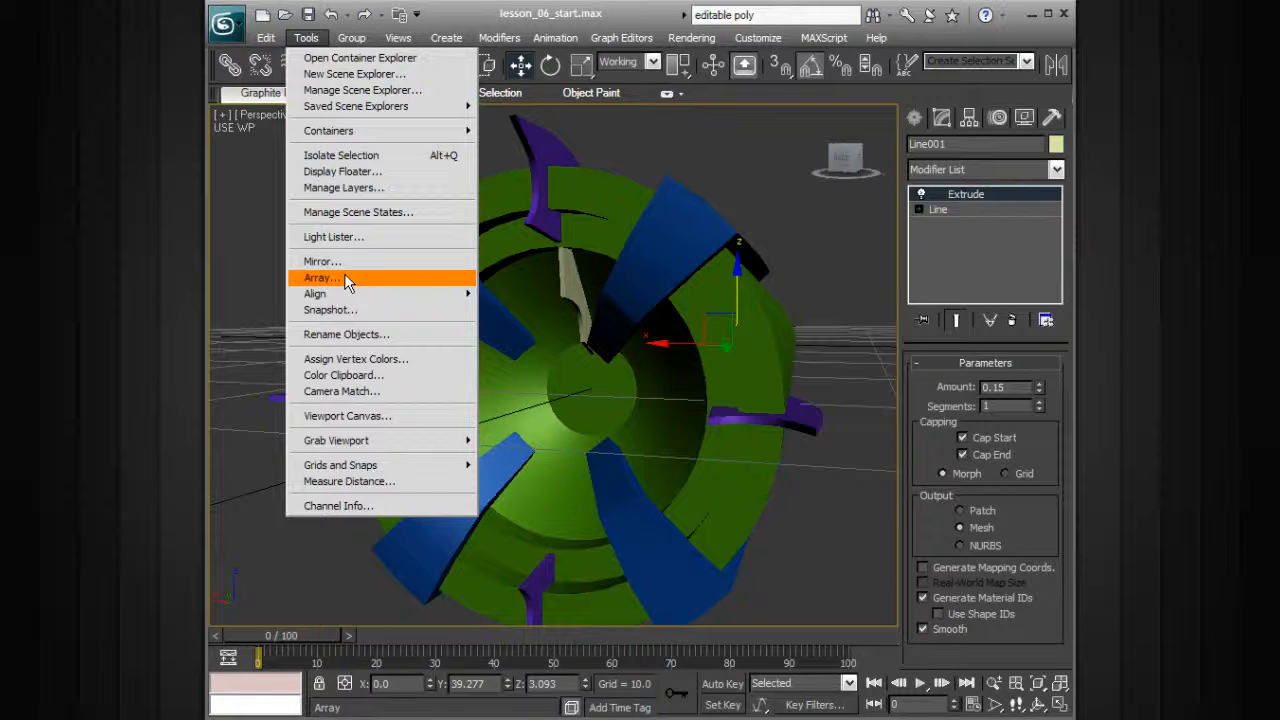
click(346, 280)
drag(660, 203, 767, 282)
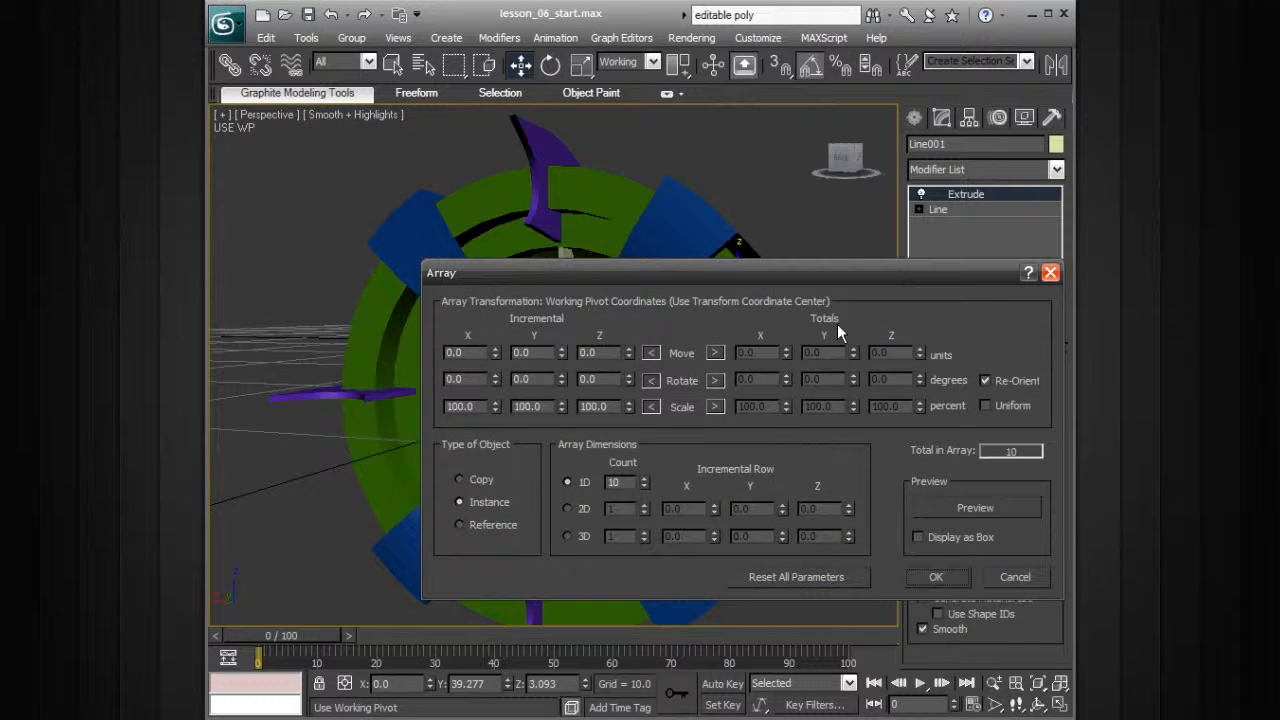
click(1040, 580)
middle_drag(793, 490, 611, 320)
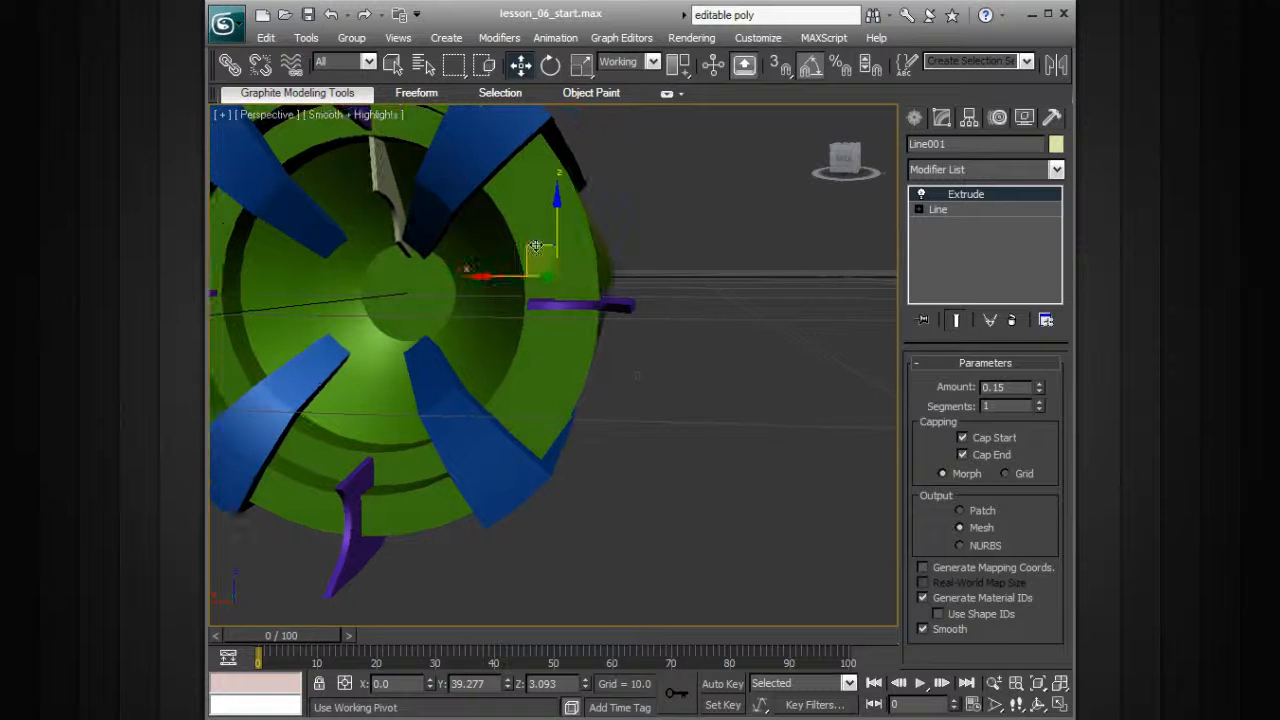
- Set up an Array of the fin with an incremental Y rotation of 30 degrees and preview it
click(306, 37)
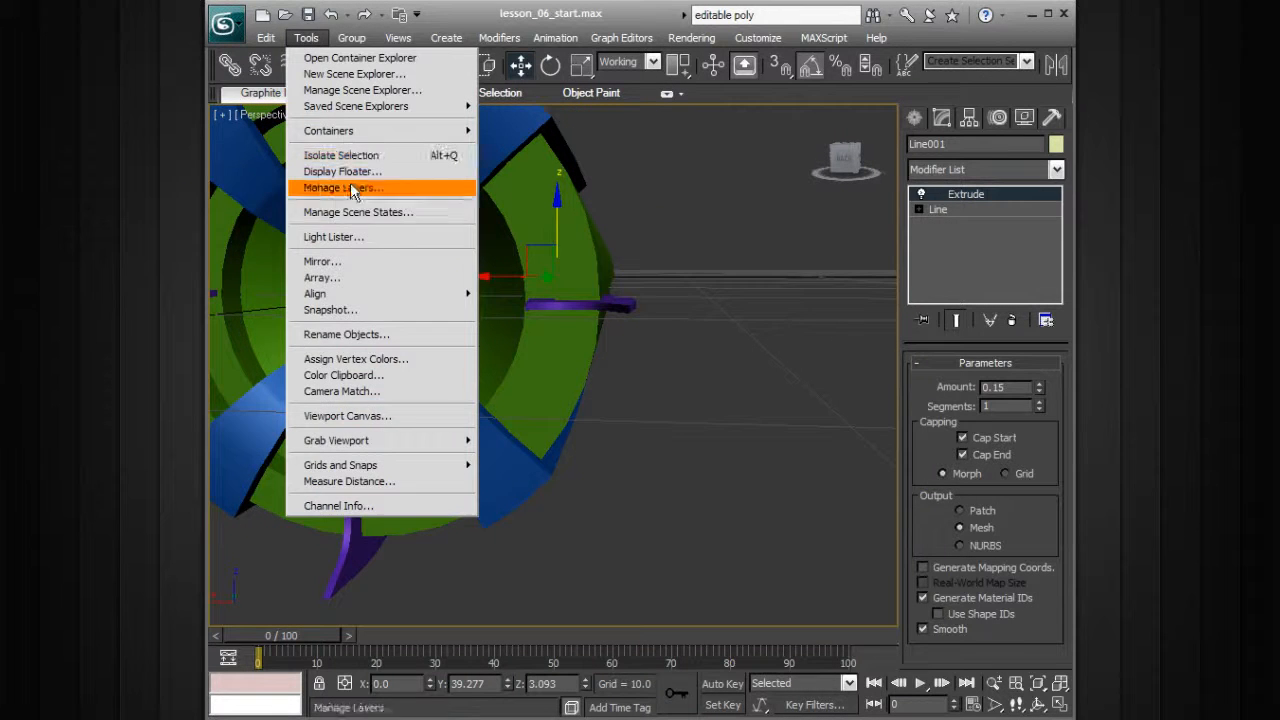
click(354, 277)
drag(671, 200, 768, 348)
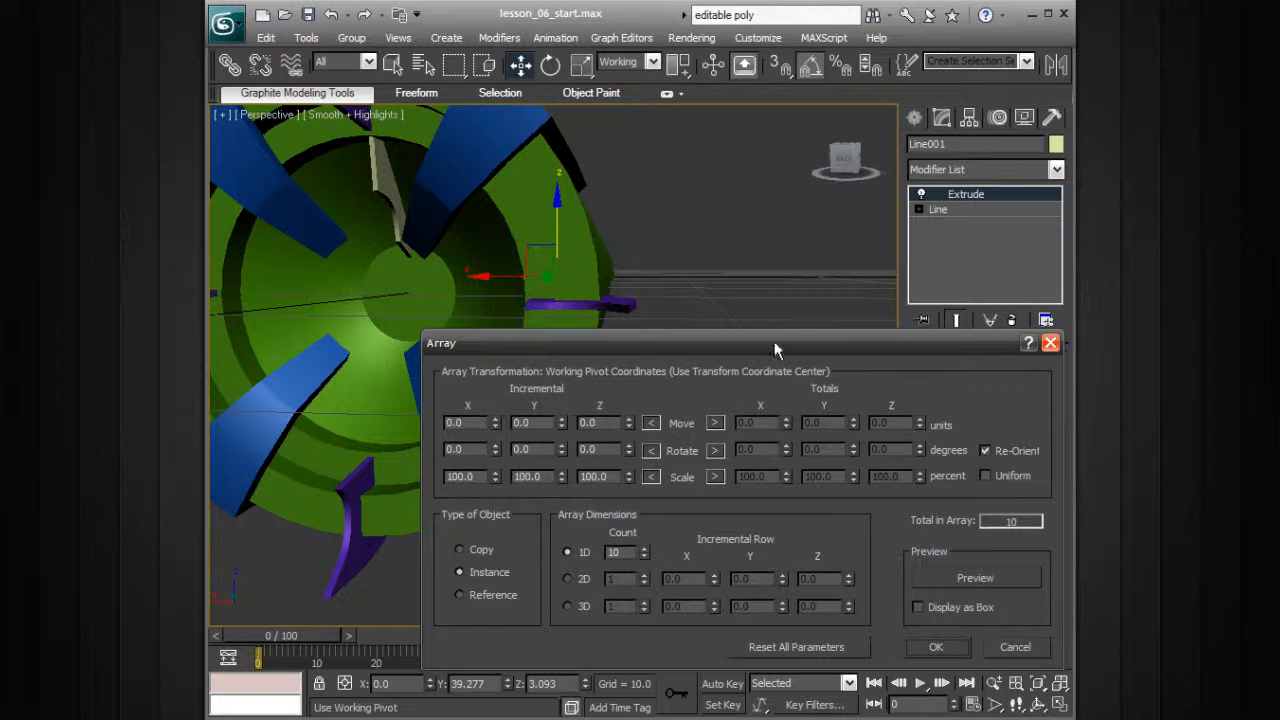
drag(690, 343, 698, 339)
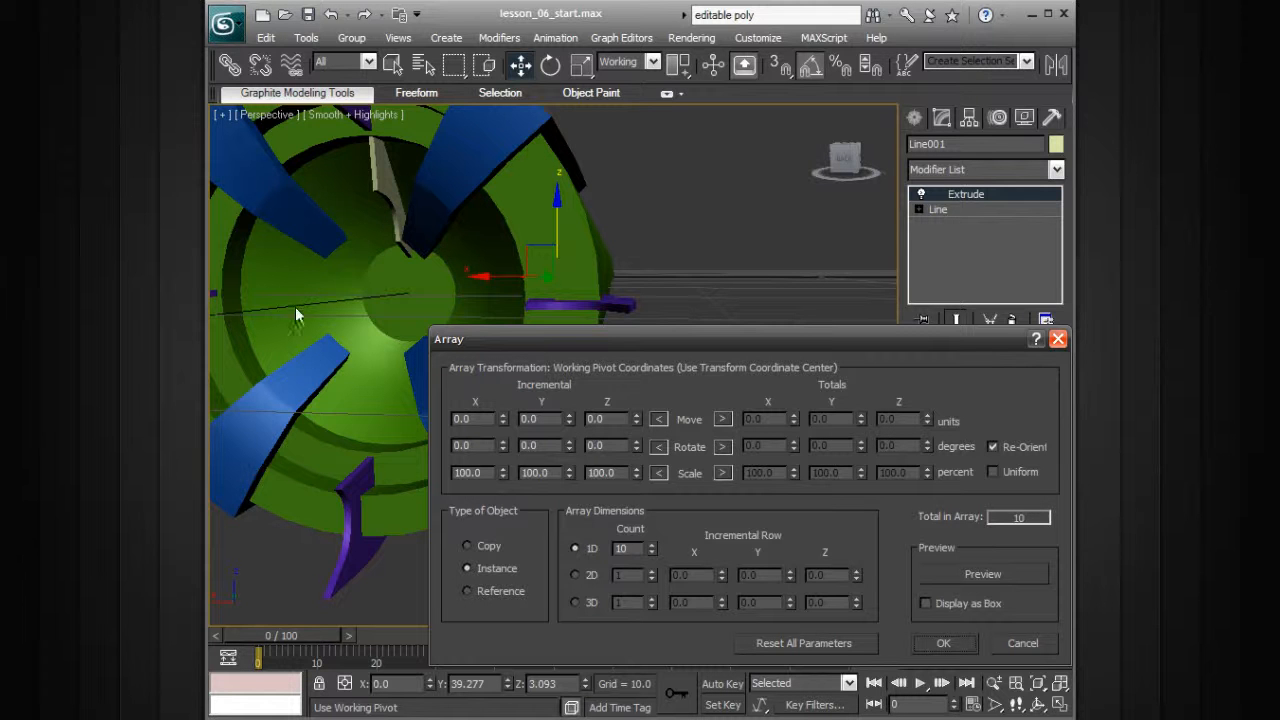
double_click(547, 443)
text(30)
key(Return)
click(965, 572)
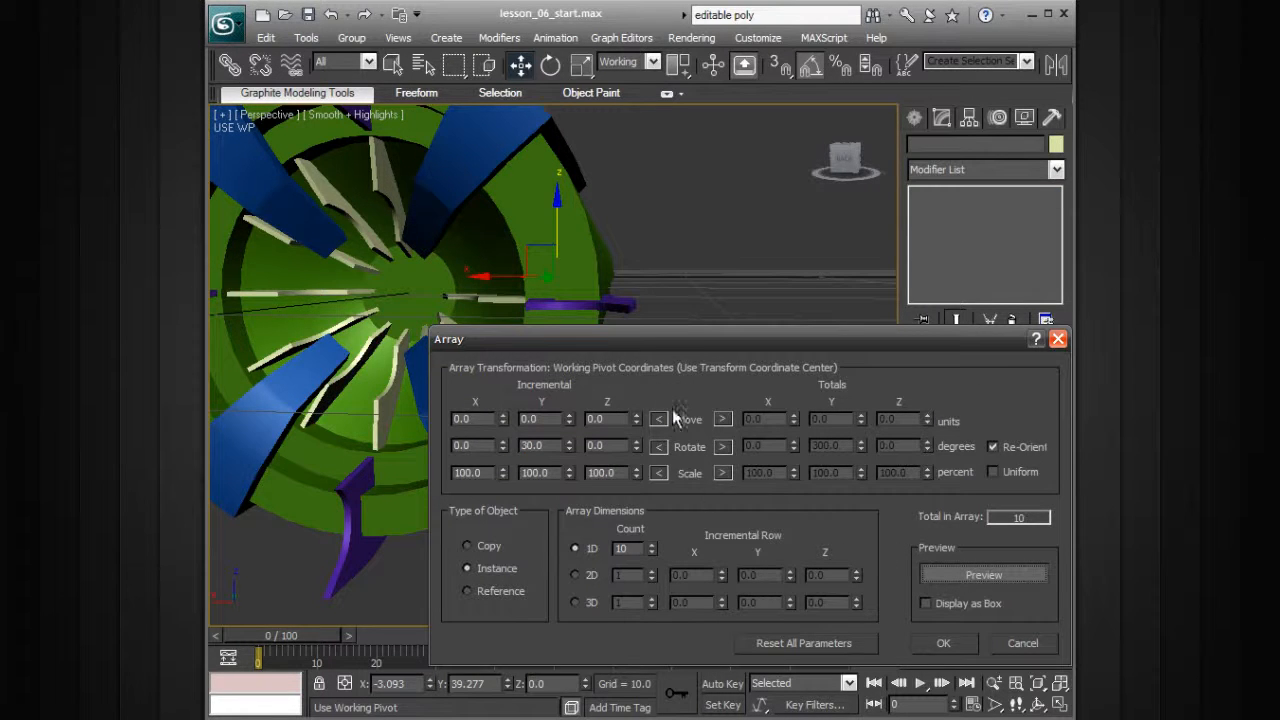
drag(661, 339, 677, 338)
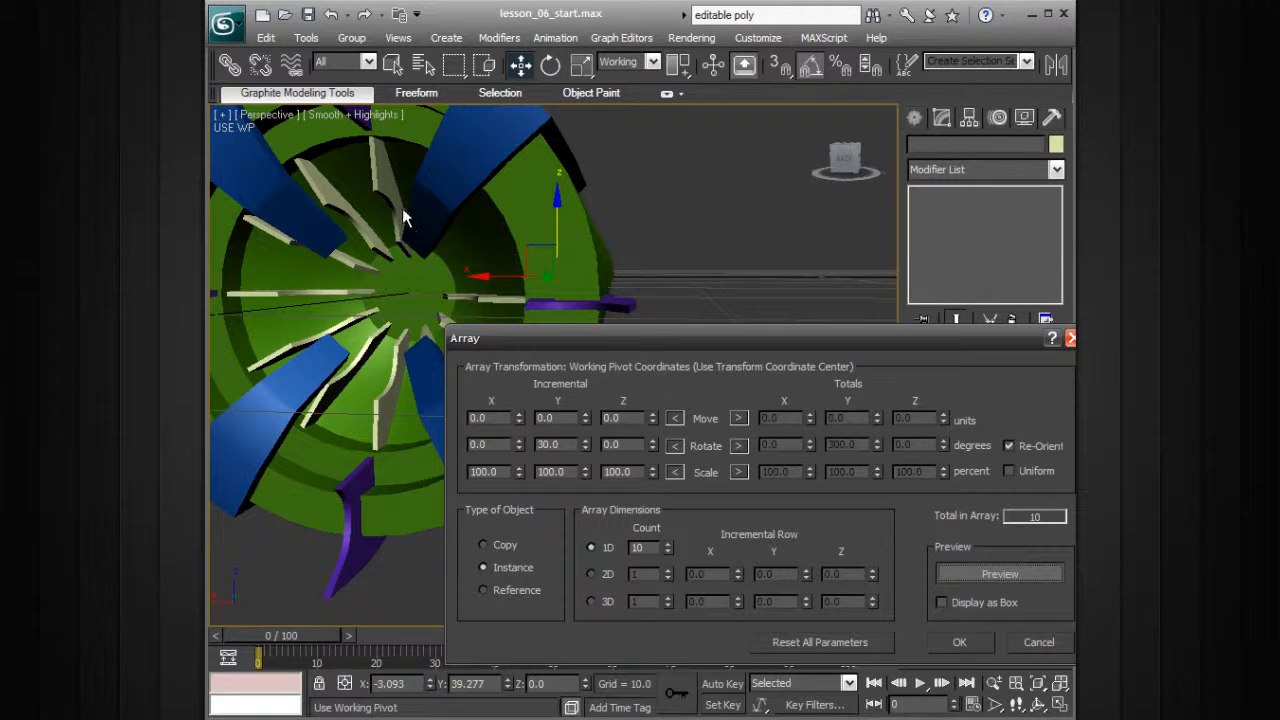
- Try an incremental Y rotation of 5 degrees for the fin array with a count of 72
double_click(552, 445)
text(10)
double_click(533, 446)
key(Return)
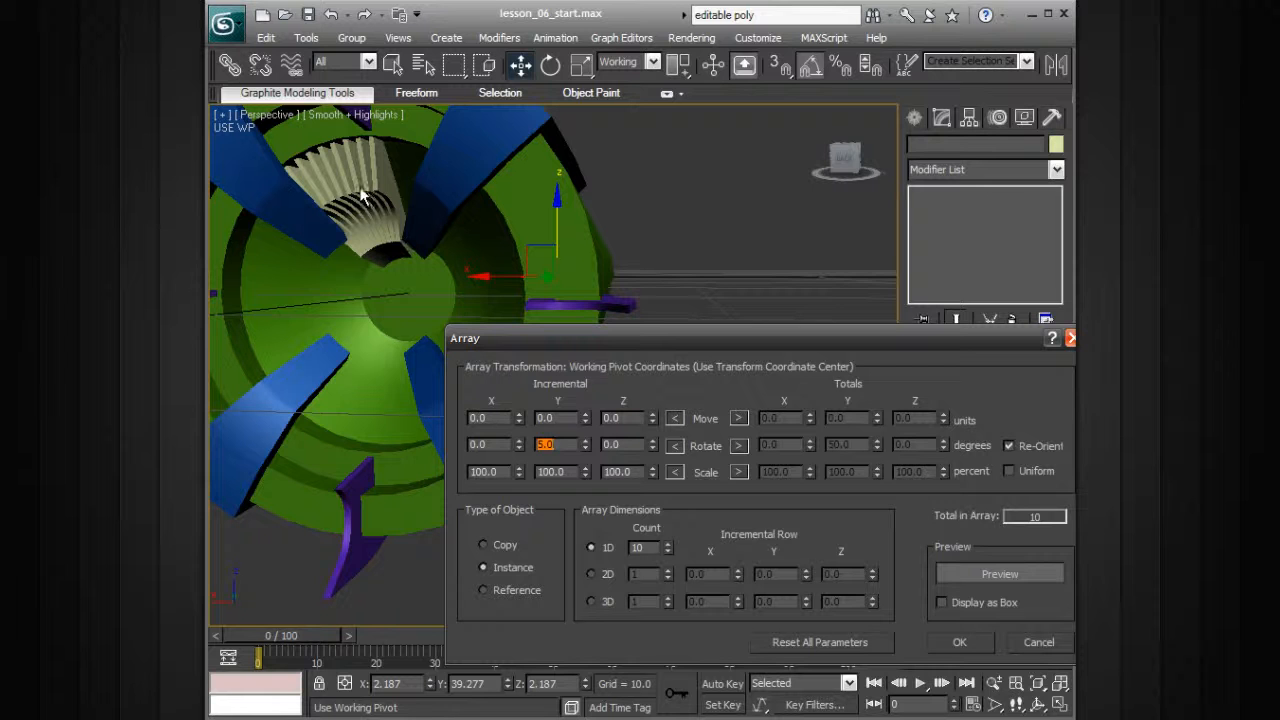
click(668, 545)
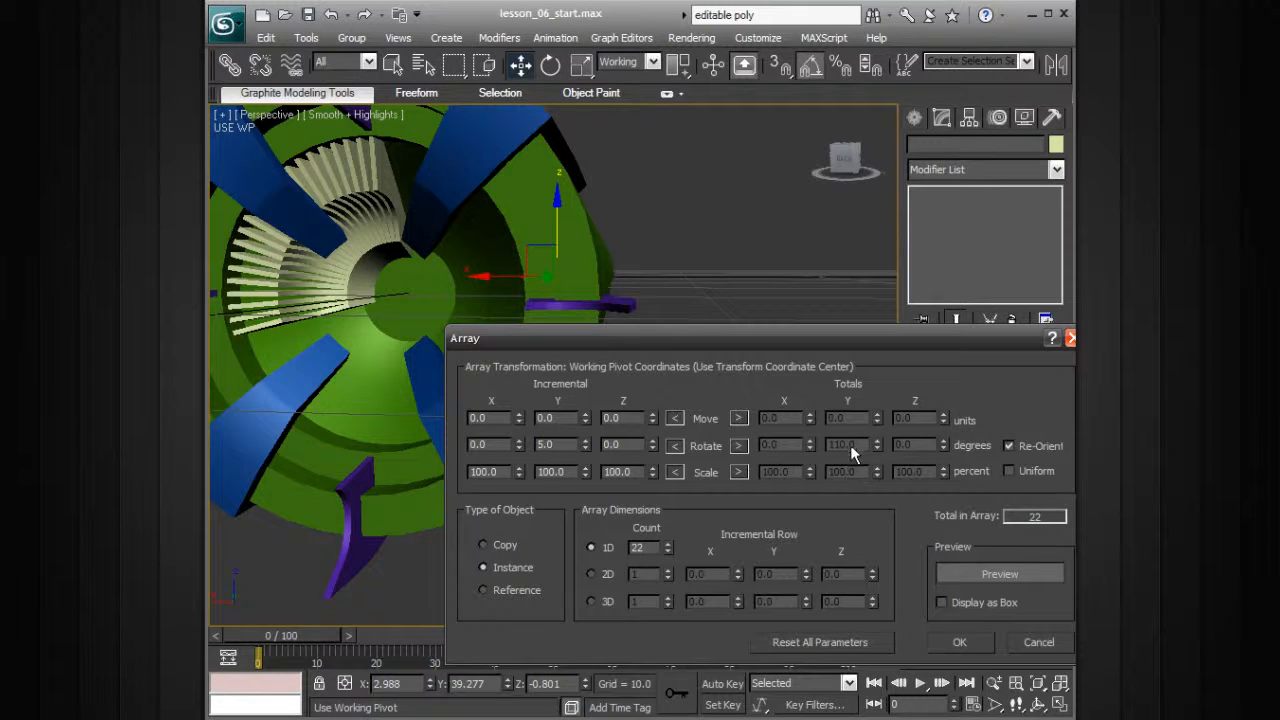
drag(668, 547, 665, 499)
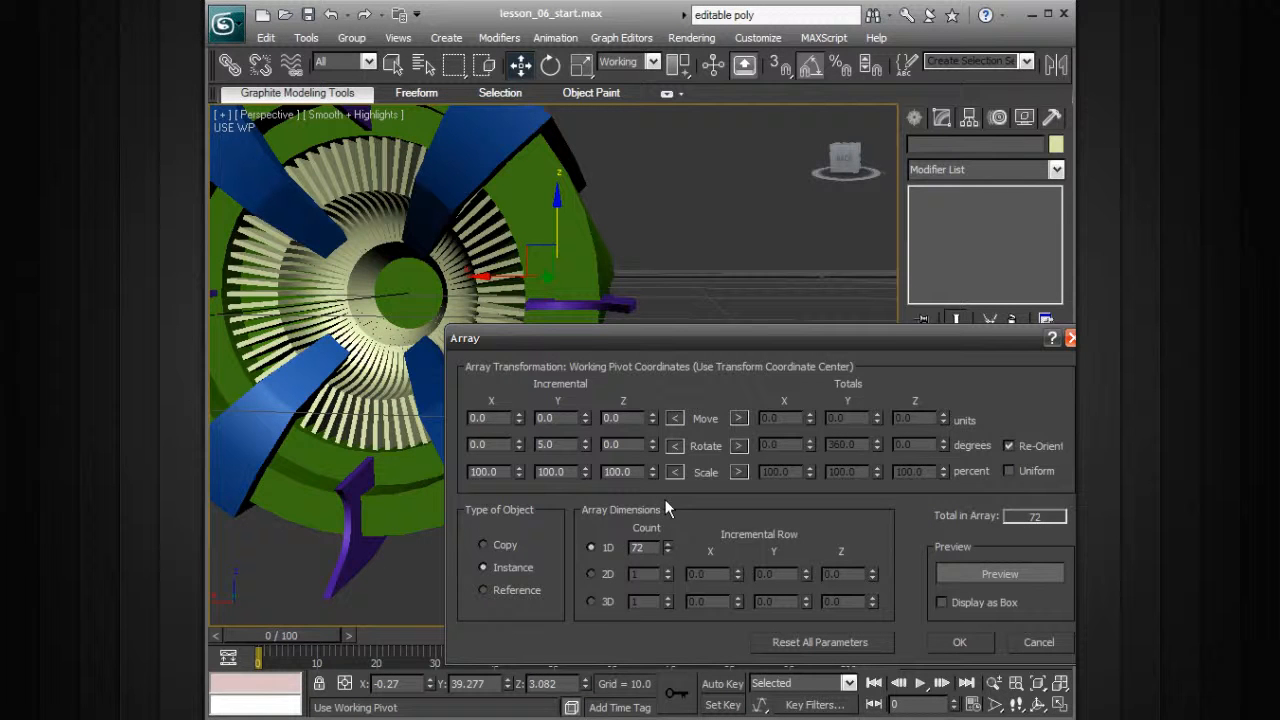
- Set the fin array's incremental Y rotation to 10 degrees and its count to 36, with Copy as object type
drag(650, 547, 632, 548)
double_click(563, 444)
key(Return)
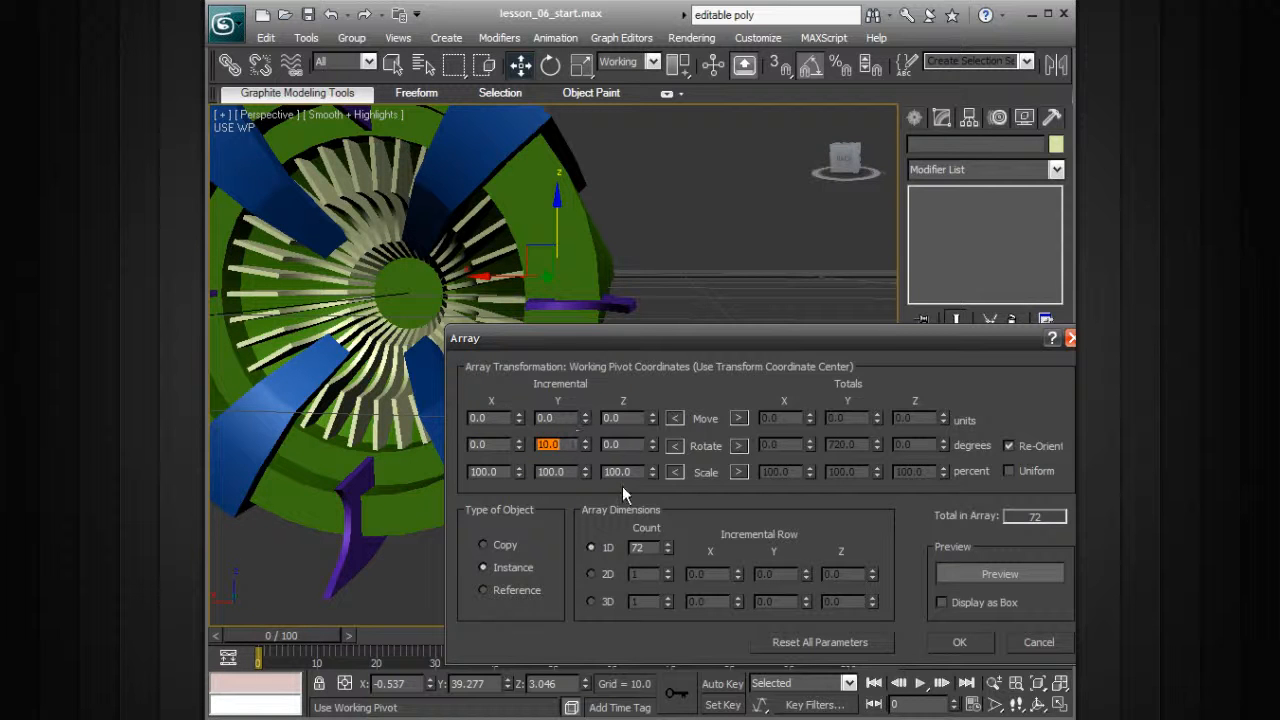
double_click(641, 548)
drag(660, 341, 711, 296)
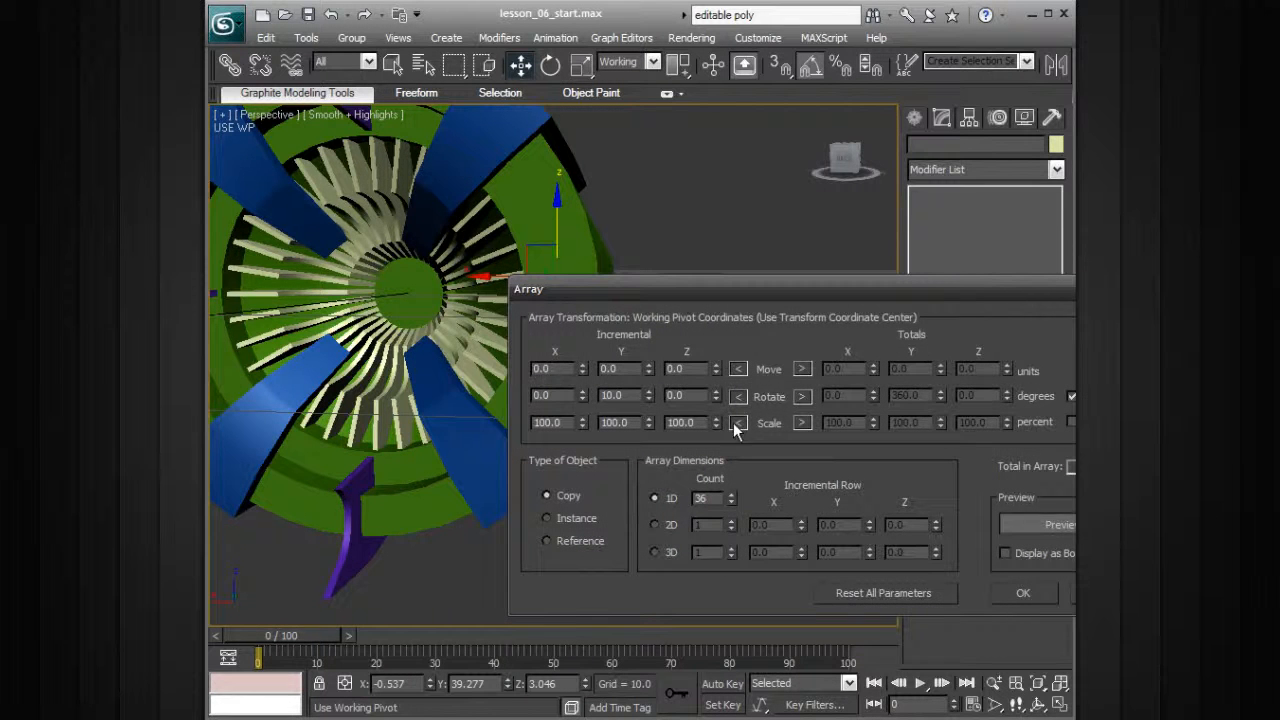
- Try an incremental Z scale of 94 percent on the fin array, then restore it to 100
drag(715, 423, 716, 429)
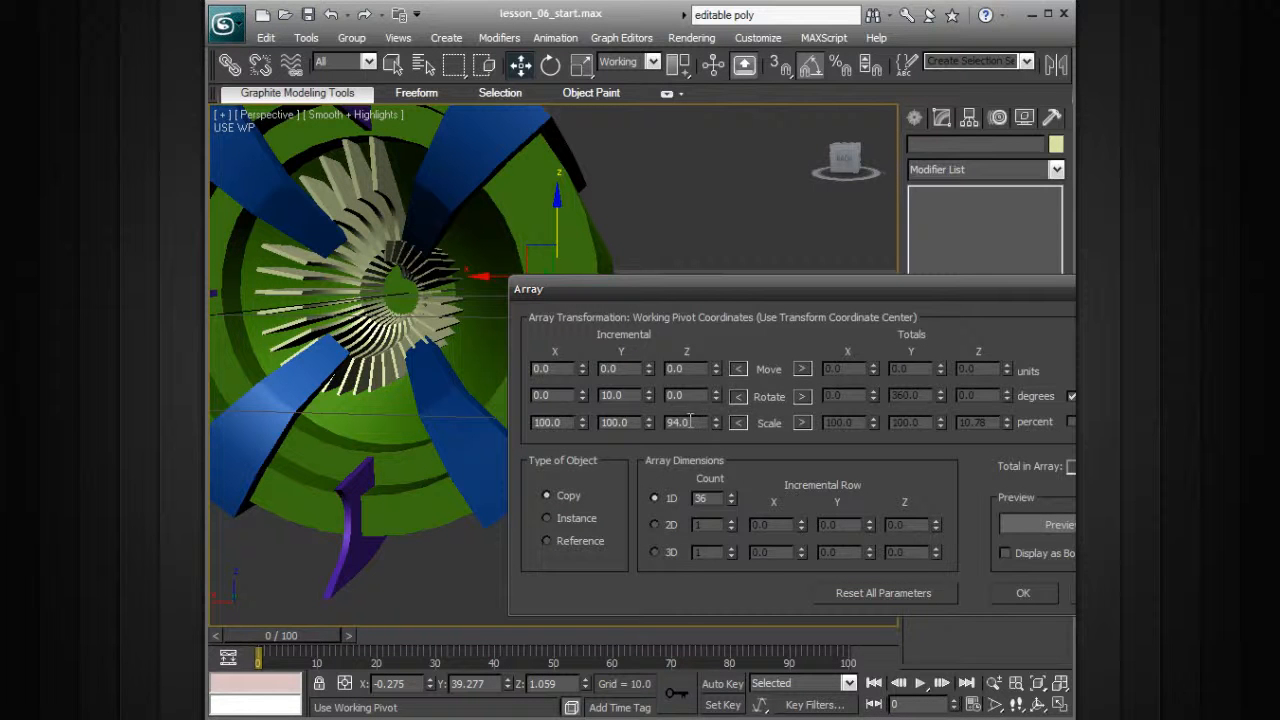
drag(698, 422, 622, 424)
text(100)
key(Return)
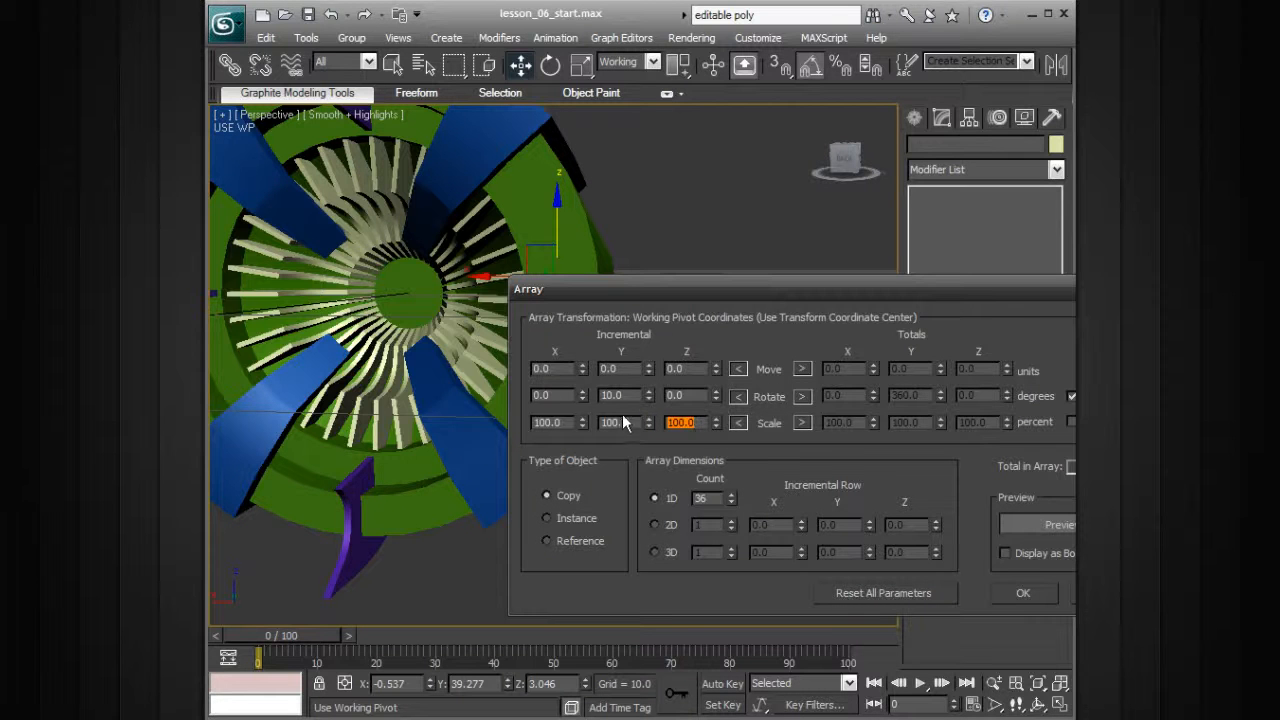
- Try incremental move offsets of 15 in Z and 1 in Y on the fin array, returning each to 0
drag(716, 372, 714, 350)
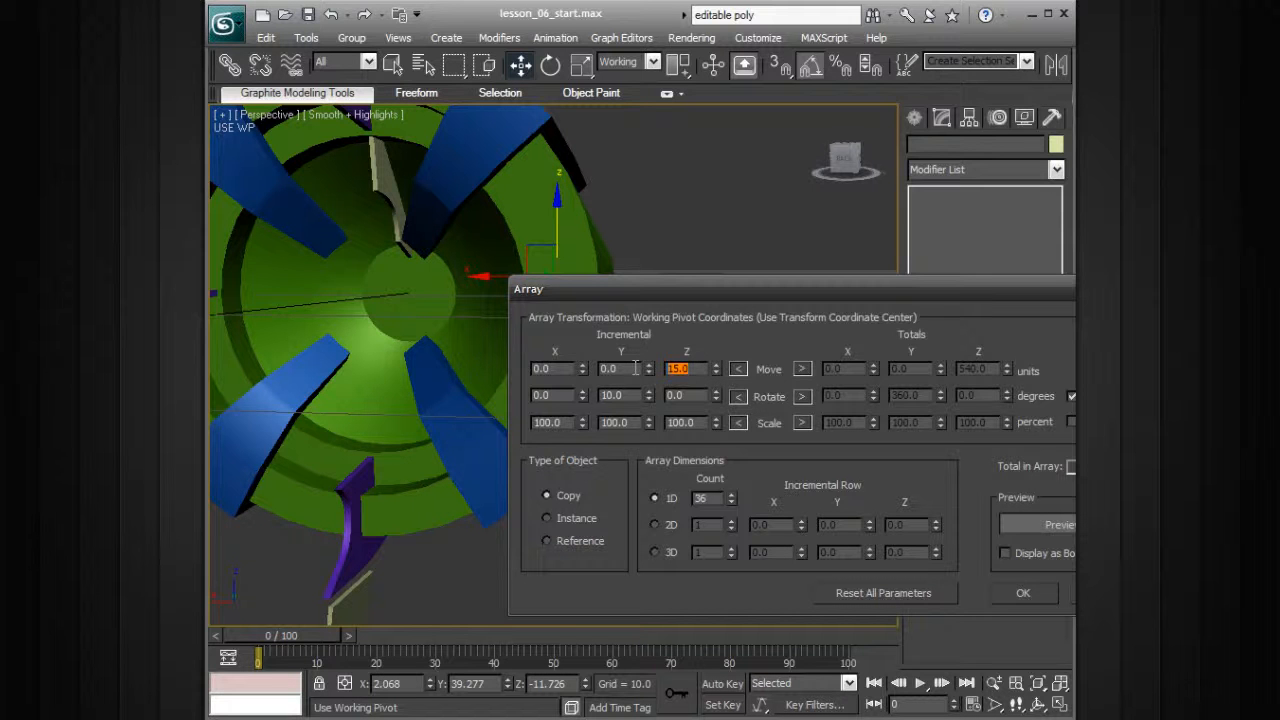
text(0)
key(Return)
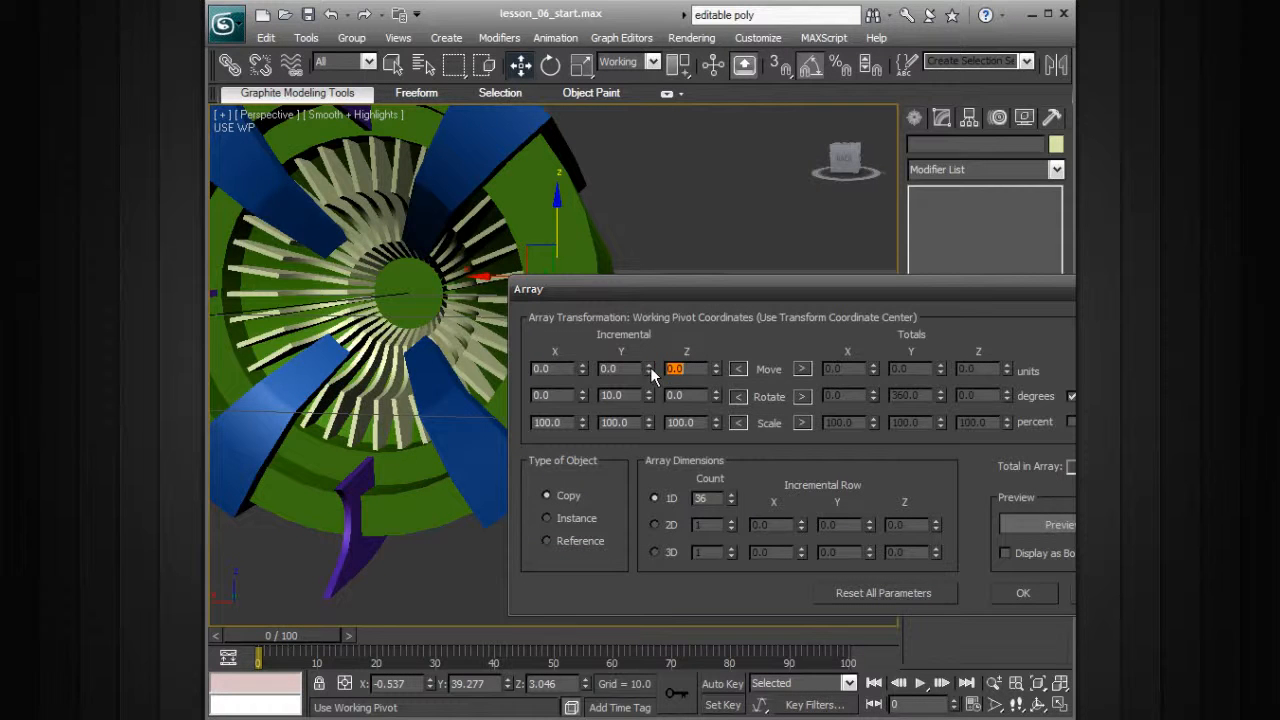
click(647, 366)
double_click(612, 369)
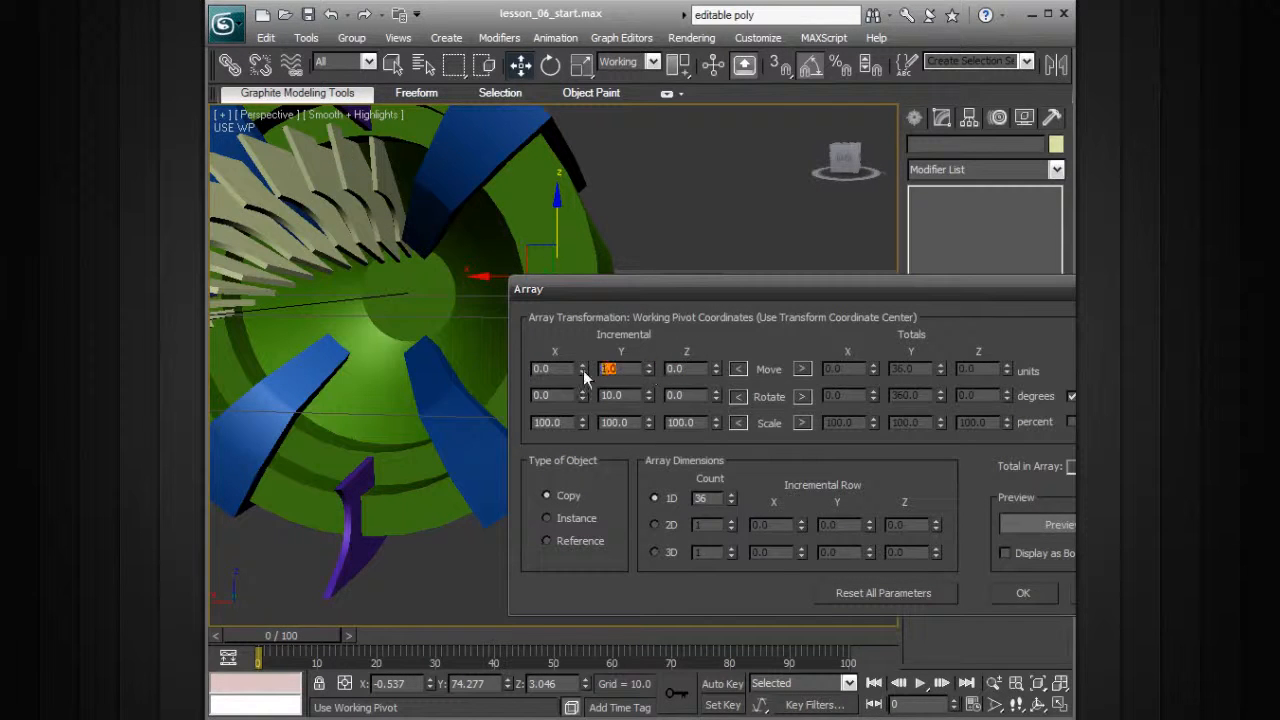
text(0)
key(Return)
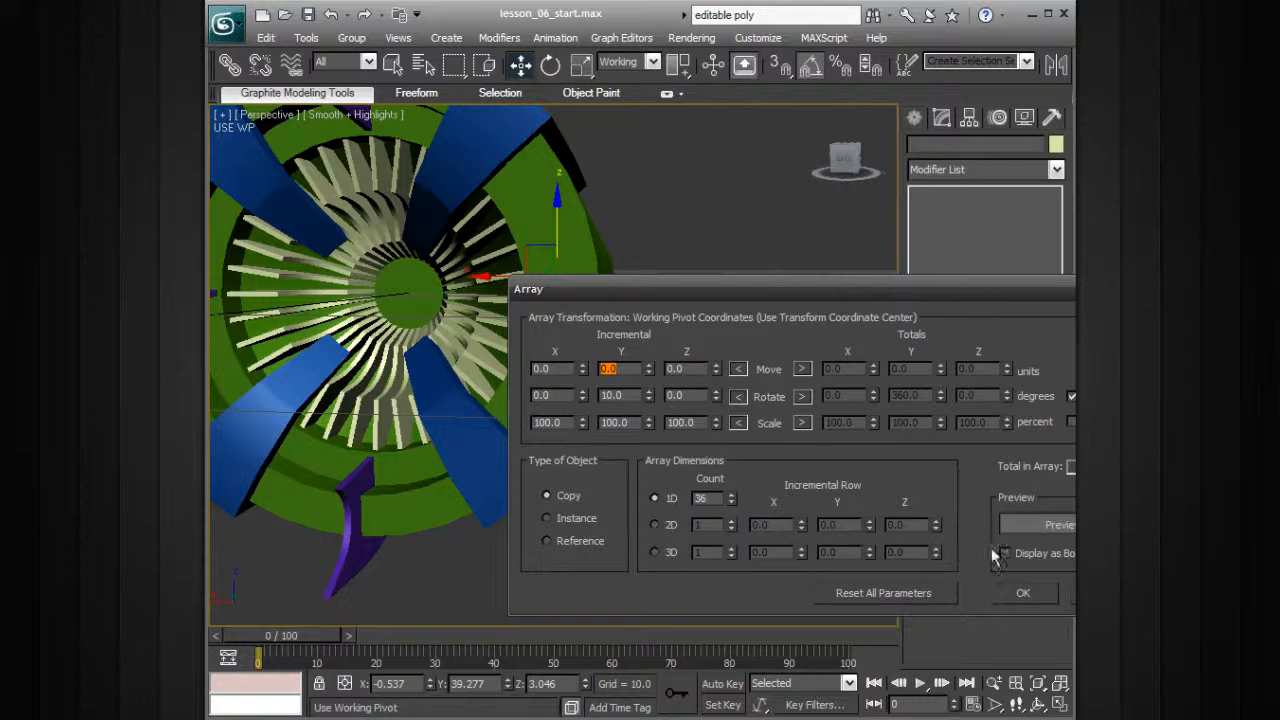
- Accept the array settings to create the ring of fins inside the barrel
click(1015, 592)
alt+middle_drag(702, 332, 760, 297)
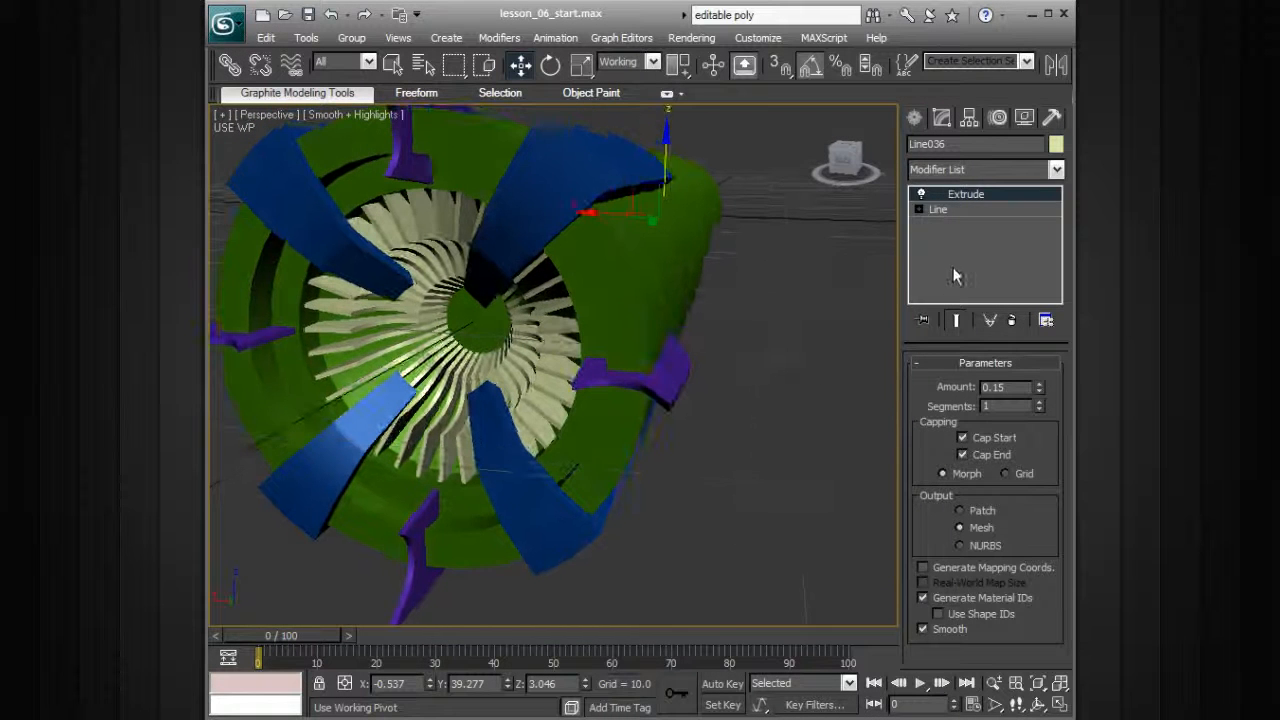
- Create a cylinder at the origin with radius 5, height 10 and 36 sides using exact value entry
click(915, 118)
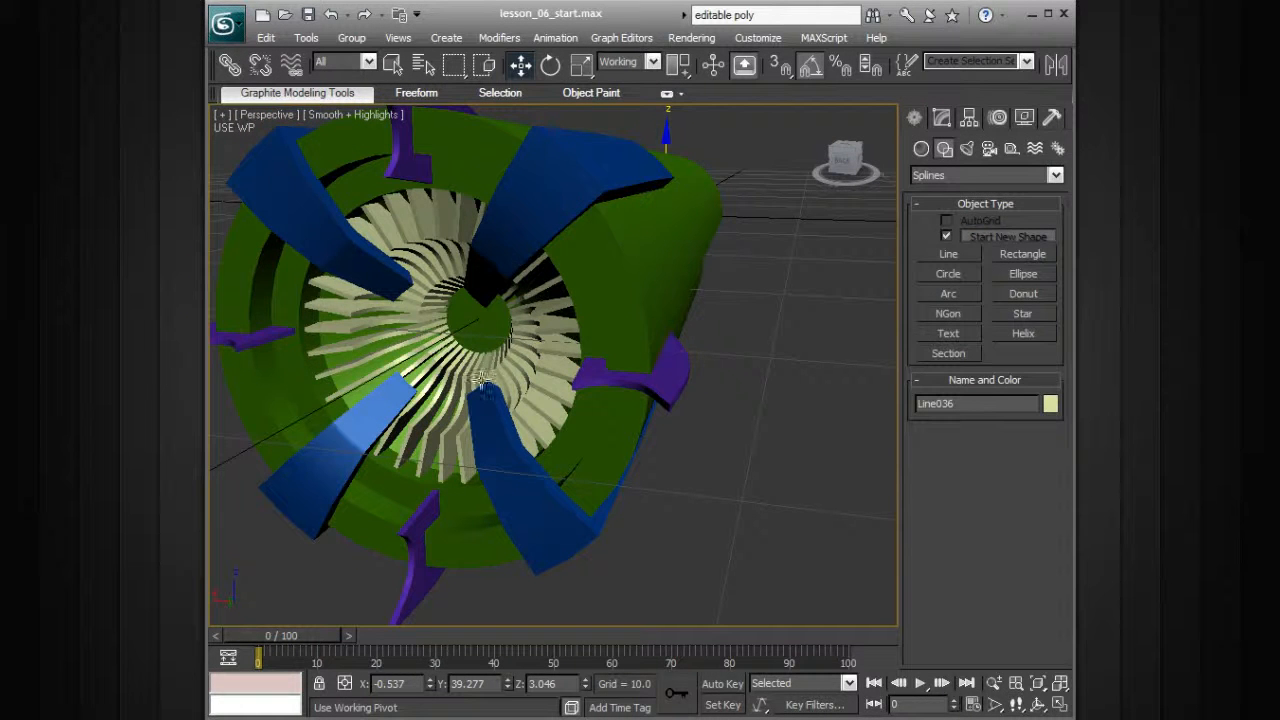
alt+middle_drag(644, 340, 740, 345)
click(921, 149)
alt+middle_drag(777, 305, 792, 338)
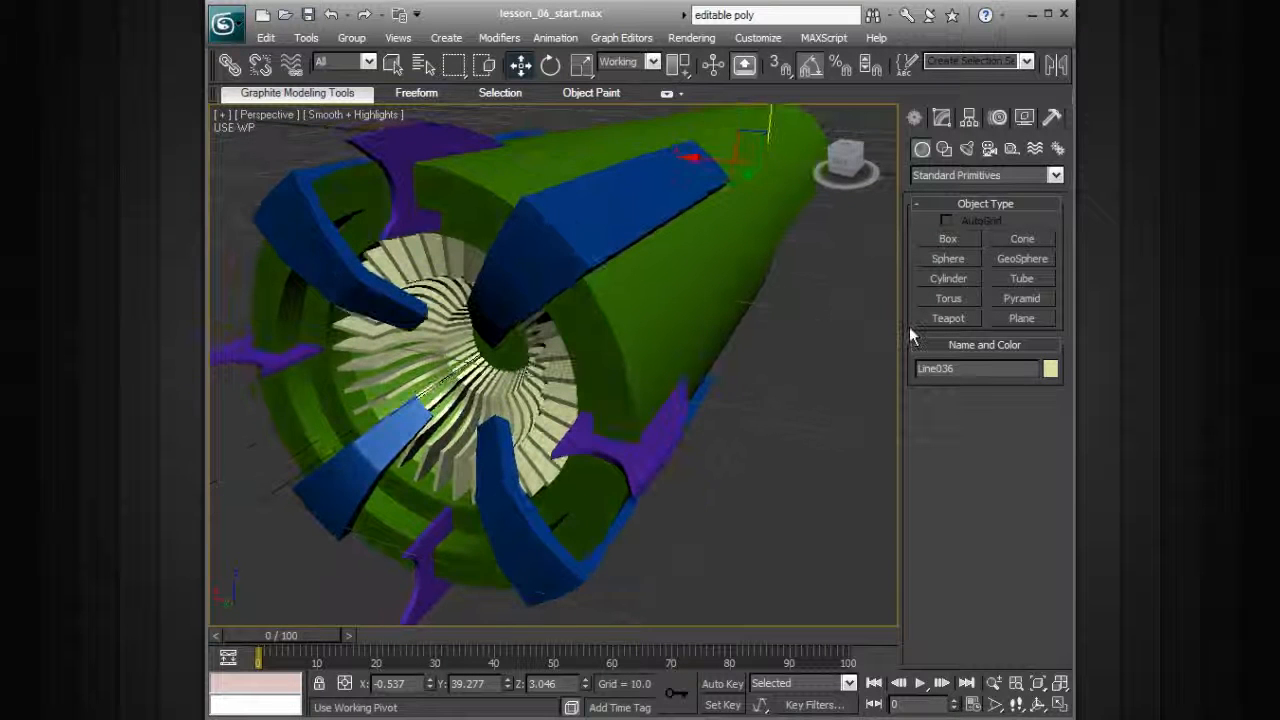
click(966, 277)
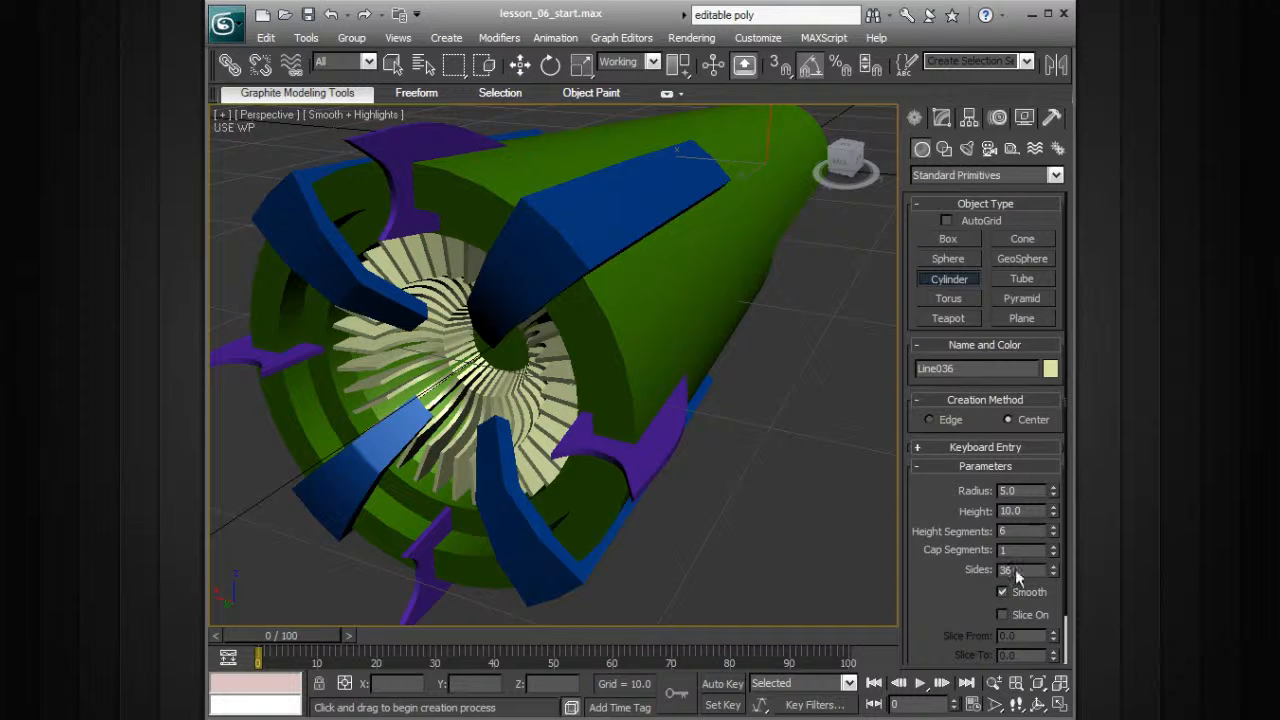
click(977, 448)
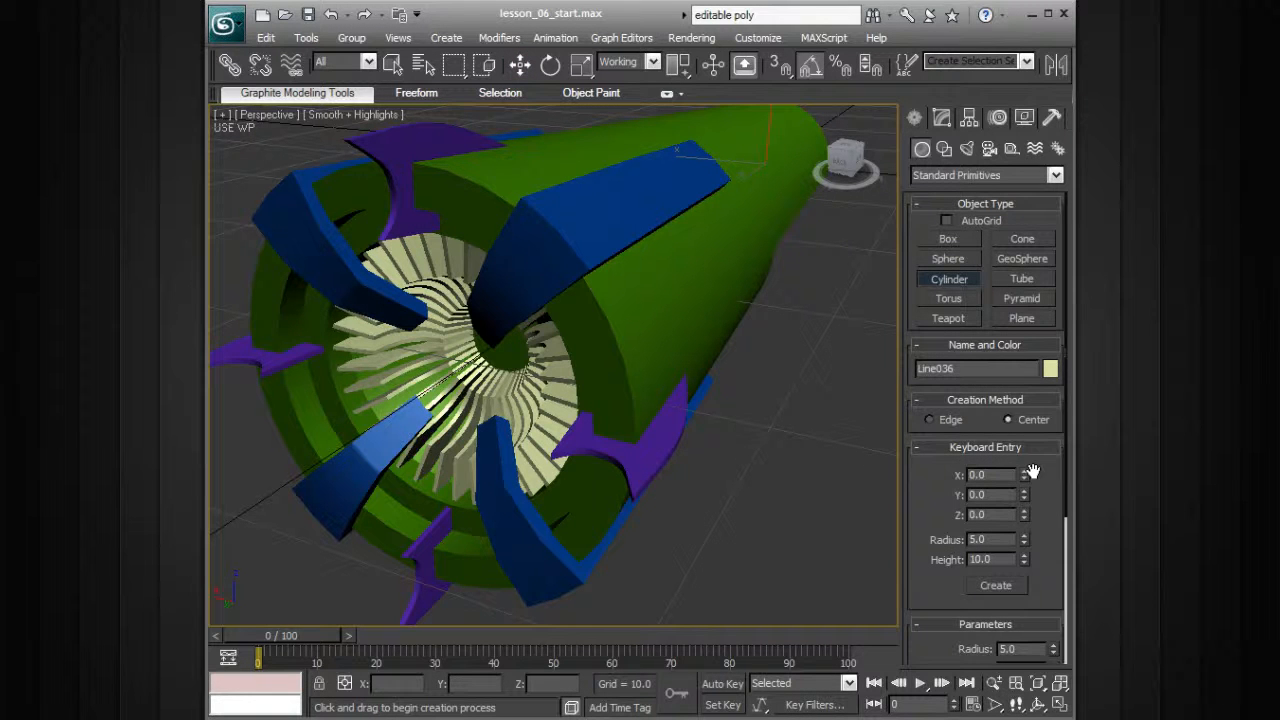
click(996, 586)
- Move the new cylinder forward along the barrel's axis to the front opening
key(w)
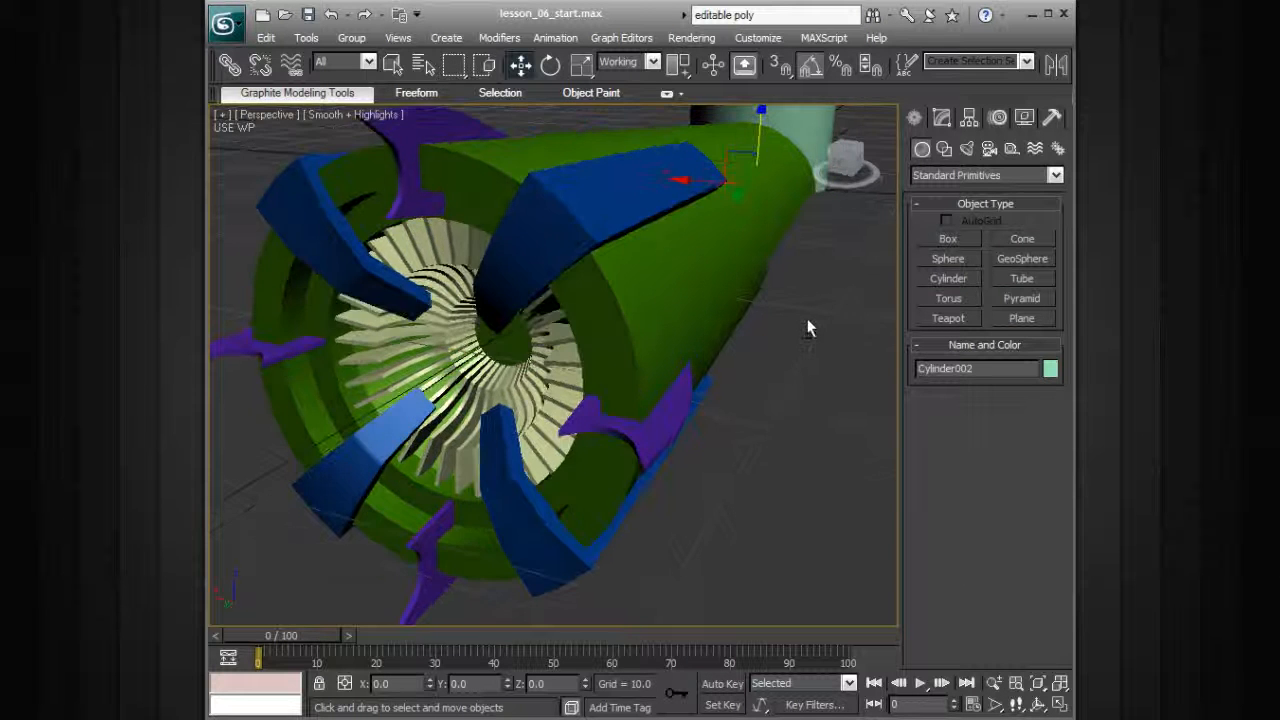
scroll(808, 328, down, 5)
drag(680, 256, 683, 251)
drag(506, 390, 489, 404)
- Stop using the working pivot and rotate the cylinder -90 degrees about X to line up with the barrel
key(e)
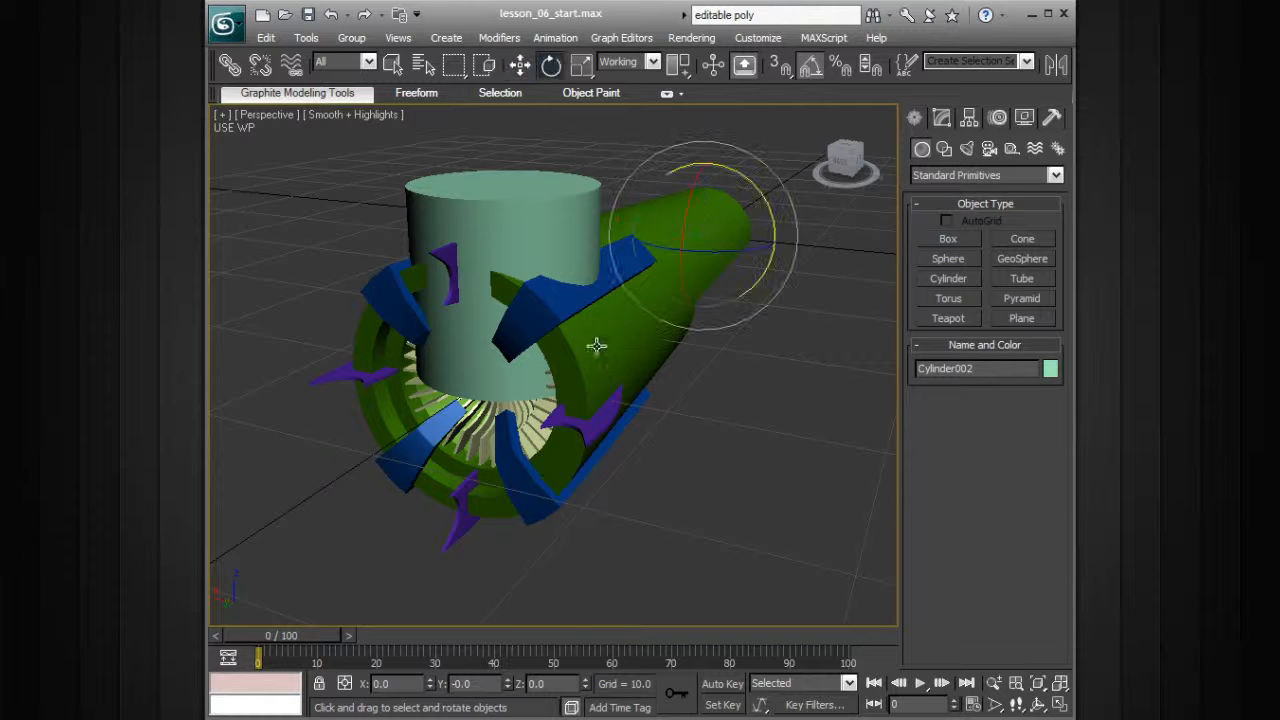
click(969, 117)
click(1001, 522)
drag(470, 300, 480, 394)
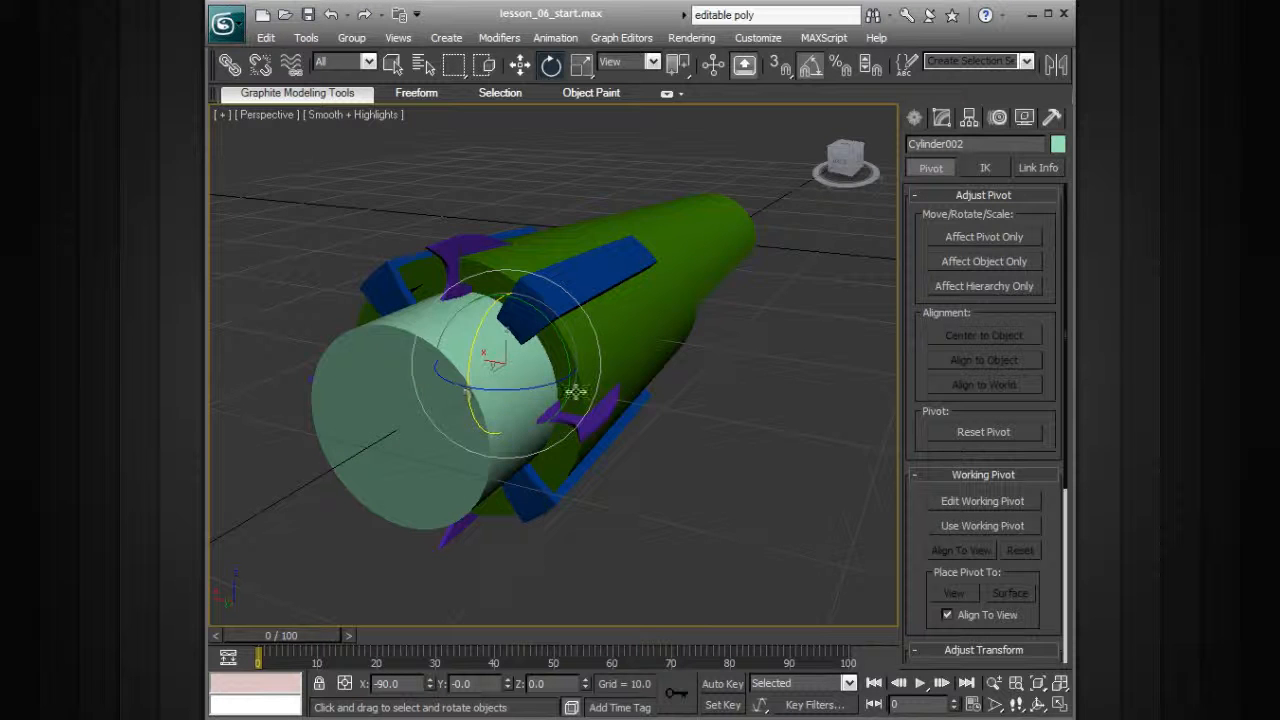
alt+middle_drag(628, 400, 631, 380)
scroll(647, 374, down, 2)
scroll(655, 372, up, 3)
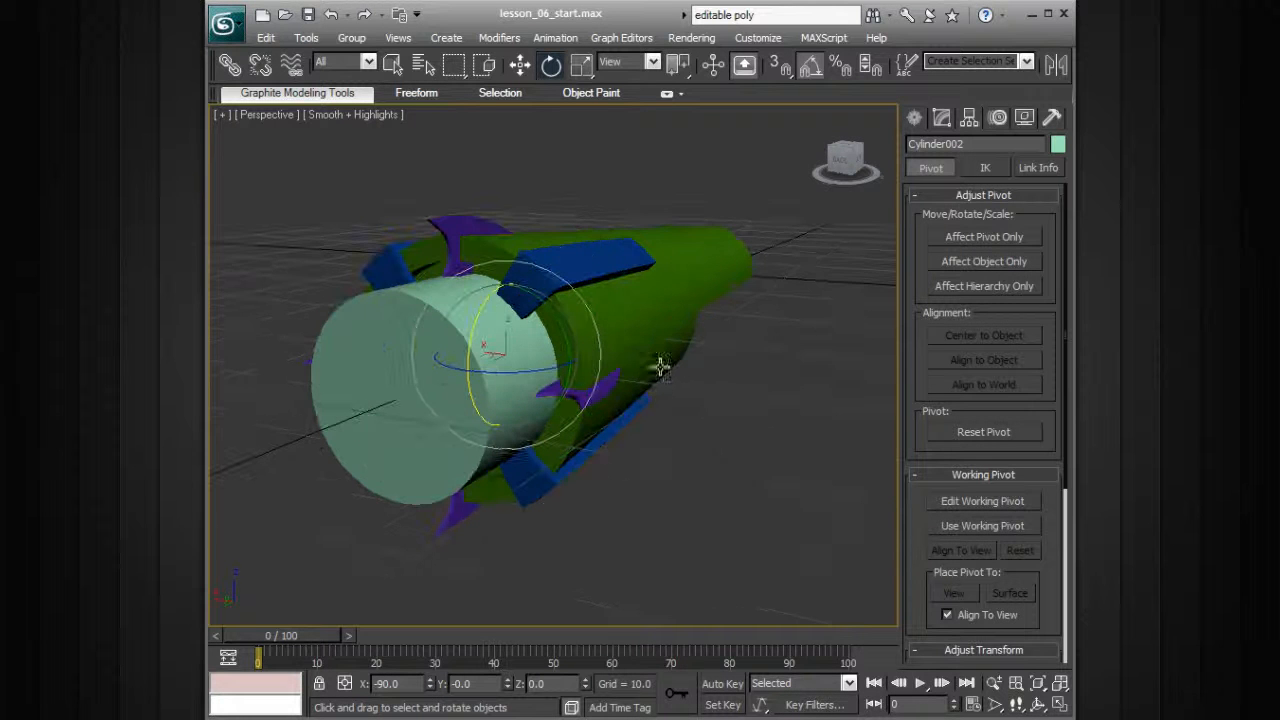
- Shrink the cylinder to a radius of about 1.076 and a height of about 1.728
click(941, 117)
scroll(757, 346, down, 1)
scroll(768, 344, up, 3)
drag(1050, 385, 999, 458)
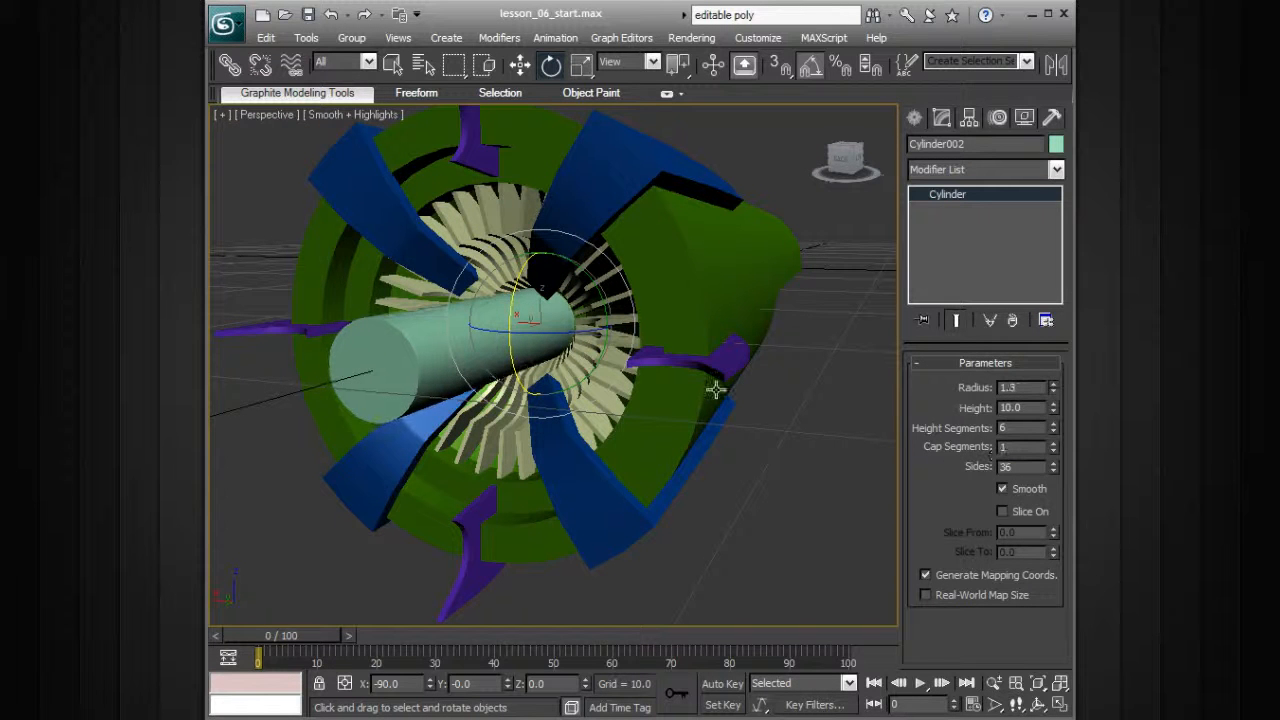
drag(1053, 408, 1013, 486)
mouse_move(1054, 388)
mouse_down()
mouse_move(1052, 410)
mouse_move(1050, 398)
mouse_up()
- Move the cylinder back along Y to about 36.788 so it sits as a hub at the fins' center
key(w)
alt+middle_drag(554, 350, 496, 360)
drag(489, 349, 503, 342)
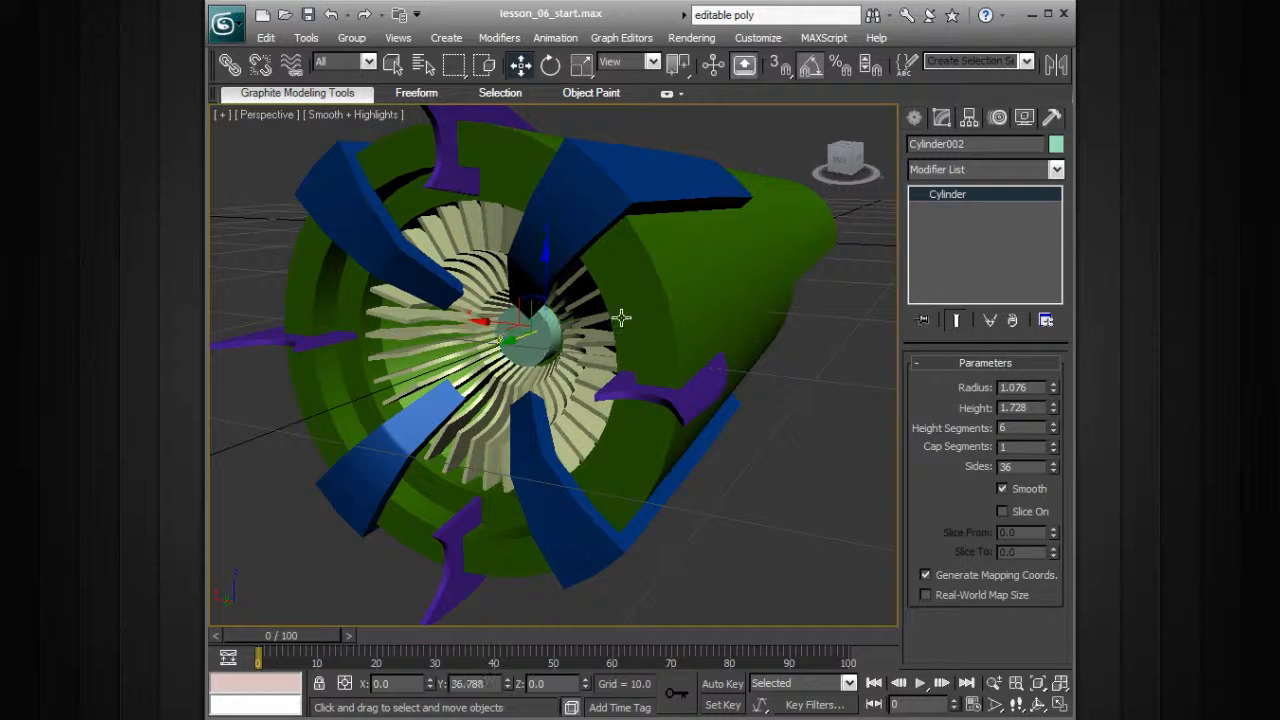
- Frame the hub cylinder with edged faces shown and set its height segments to 2 and cap segments to 3
key(z)
key(F4)
alt+middle_drag(668, 308, 633, 332)
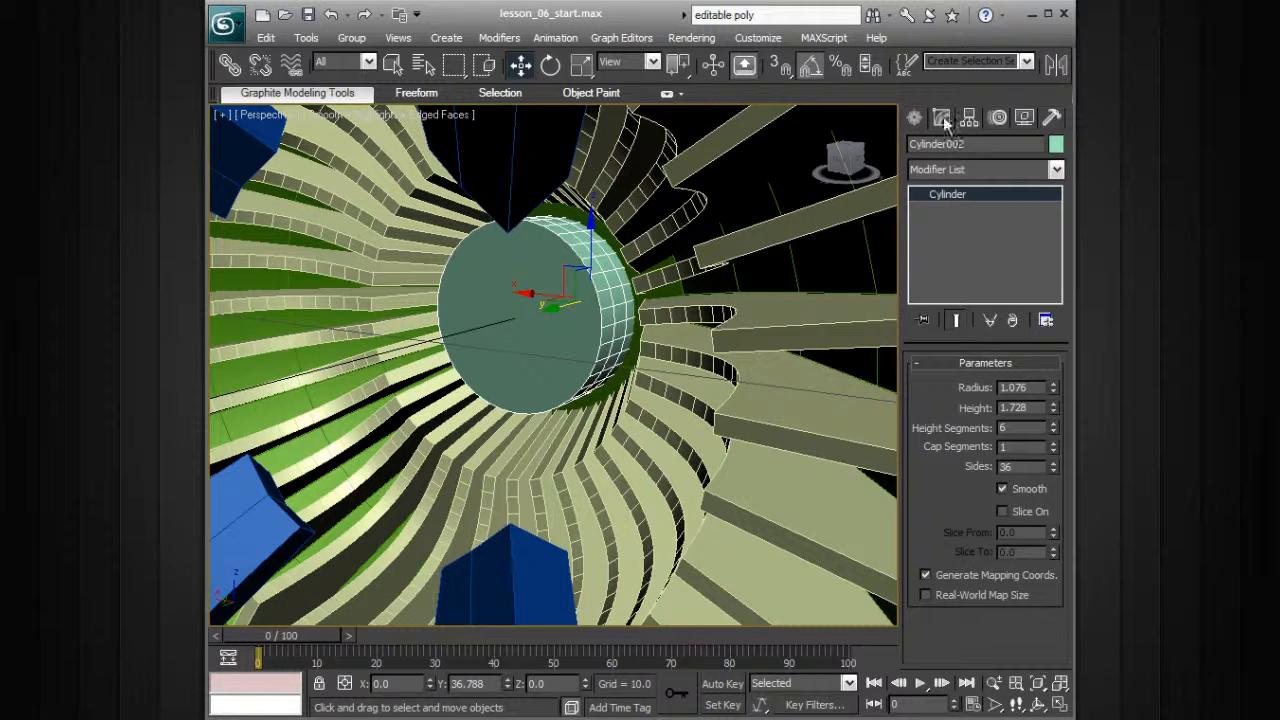
click(1053, 432)
click(1053, 432)
click(1053, 432)
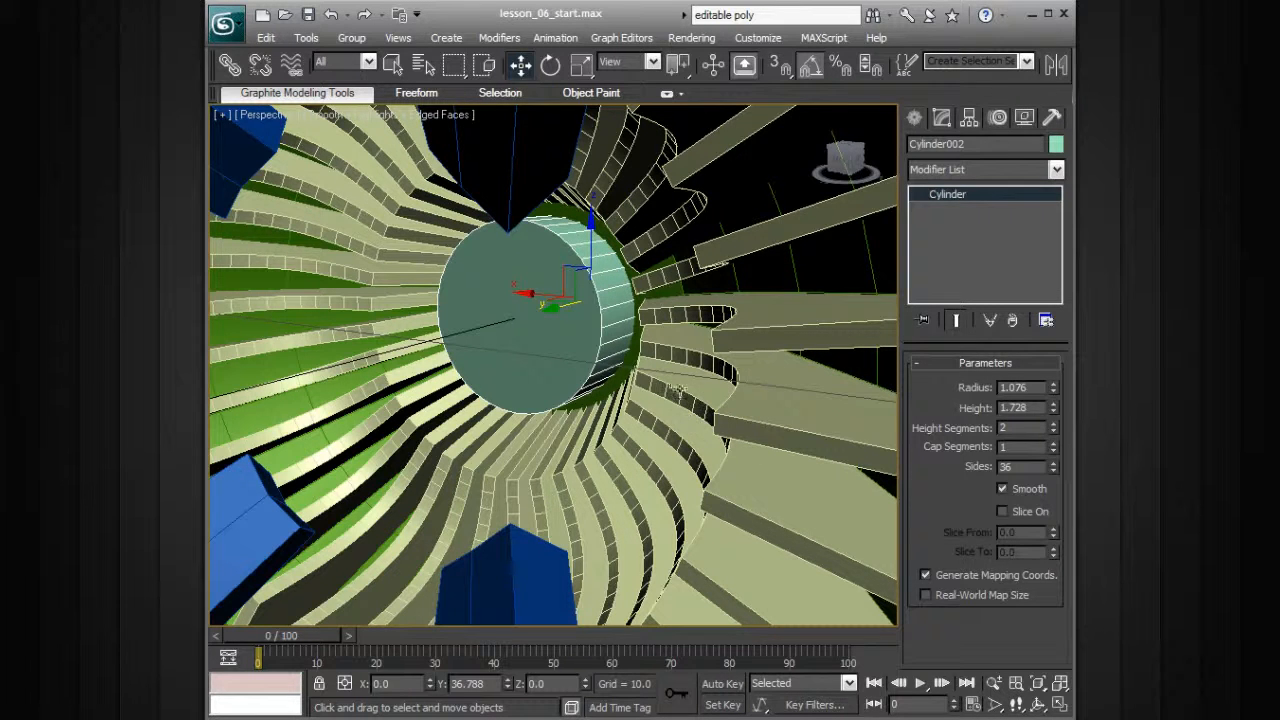
mouse_move(645, 385)
alt+middle_down()
mouse_move(660, 380)
mouse_move(635, 386)
alt+middle_up()
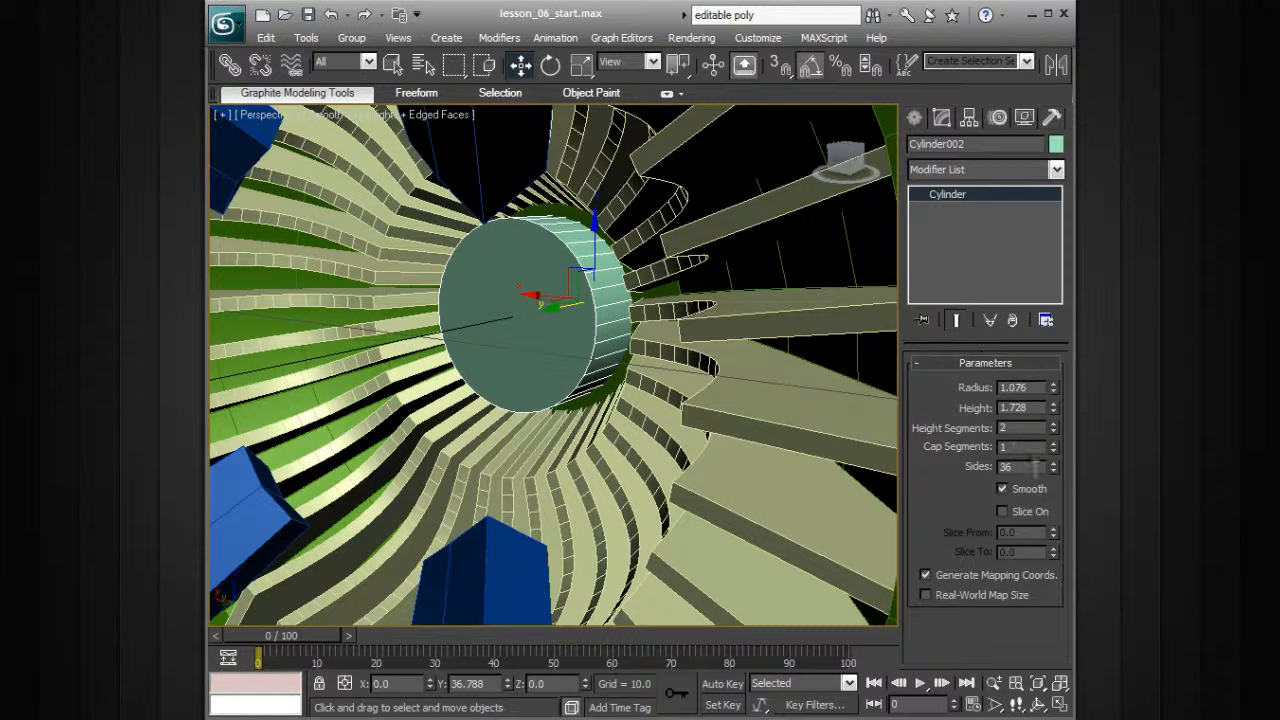
click(1054, 443)
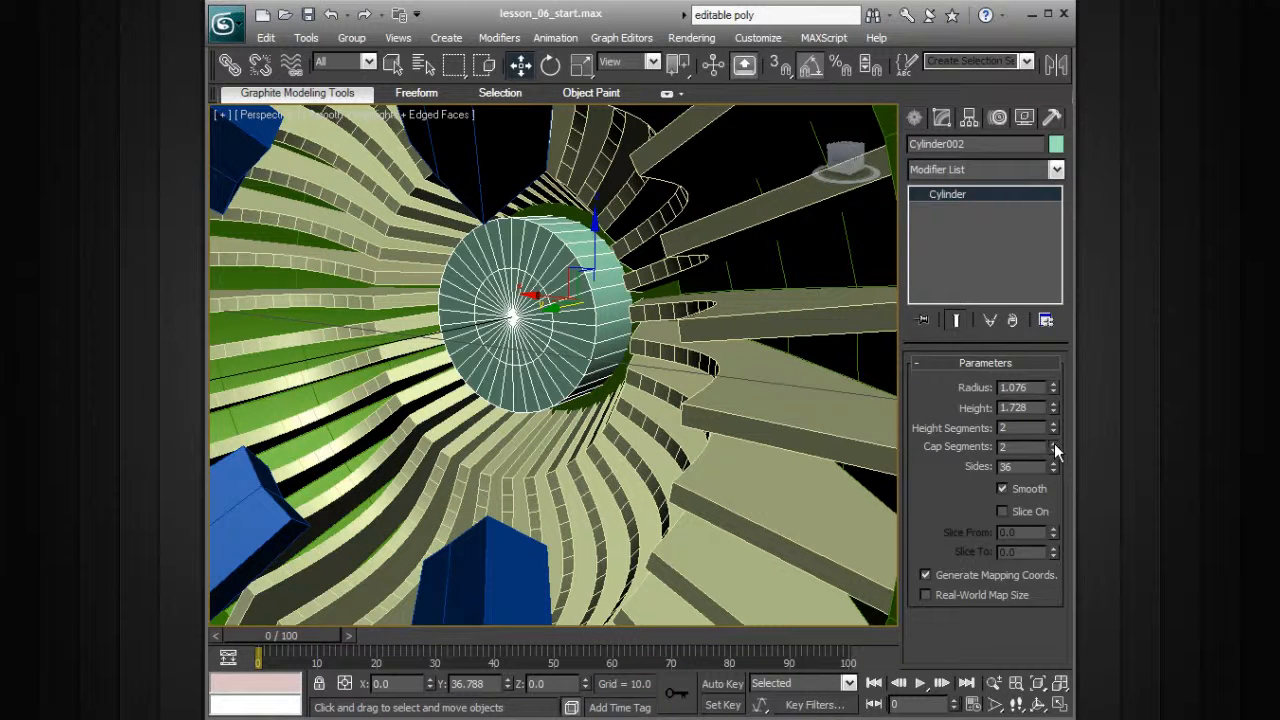
click(1054, 443)
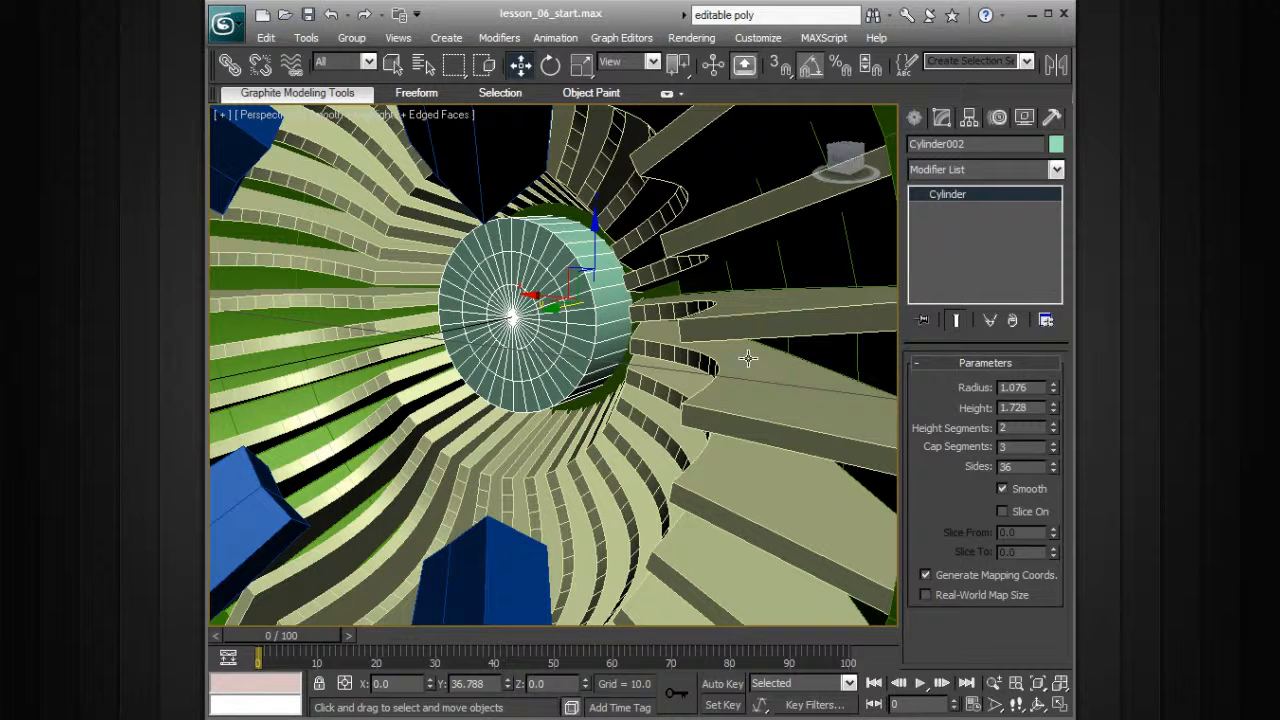
- Convert the hub cylinder to an Editable Poly and enter vertex editing
right_click(940, 203)
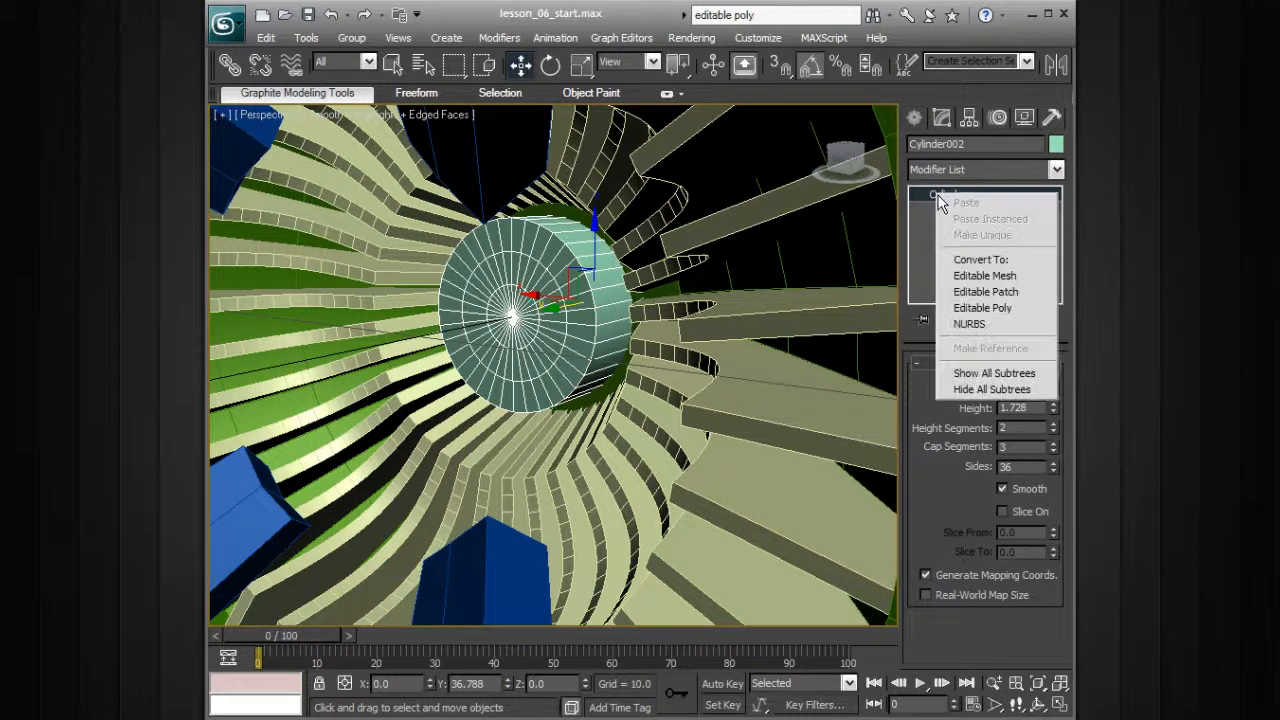
click(1000, 306)
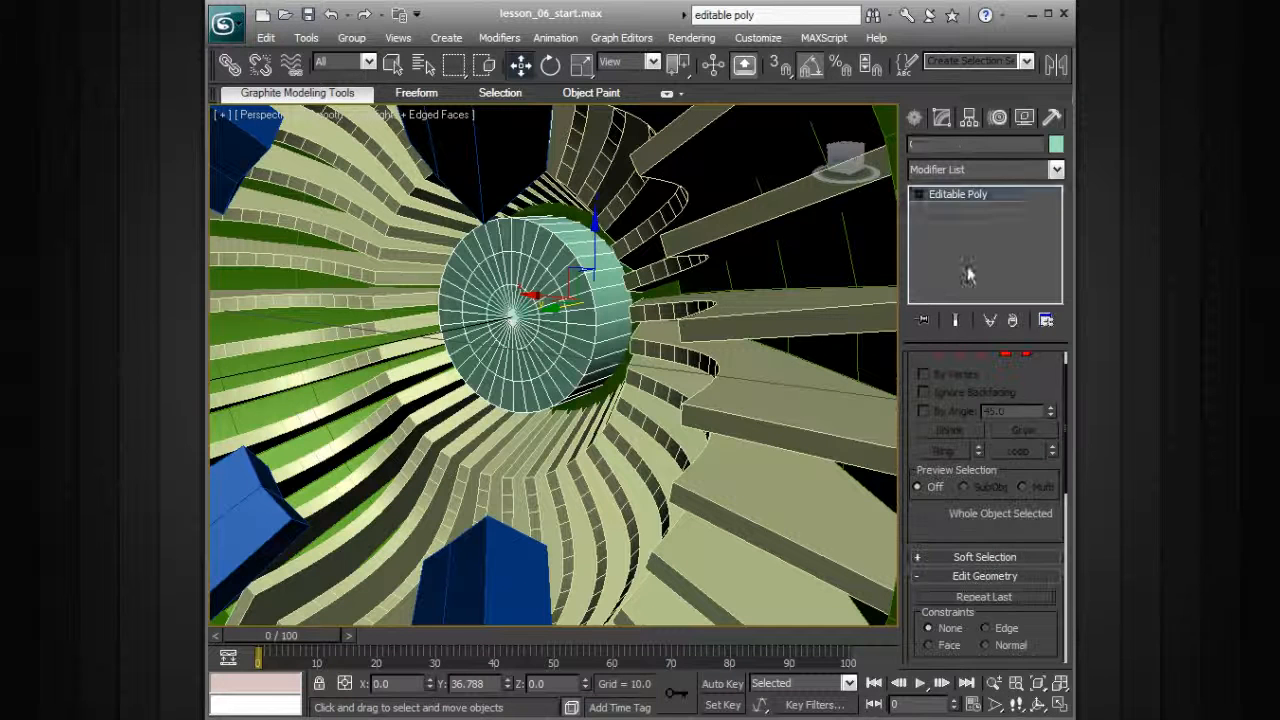
click(917, 194)
click(953, 209)
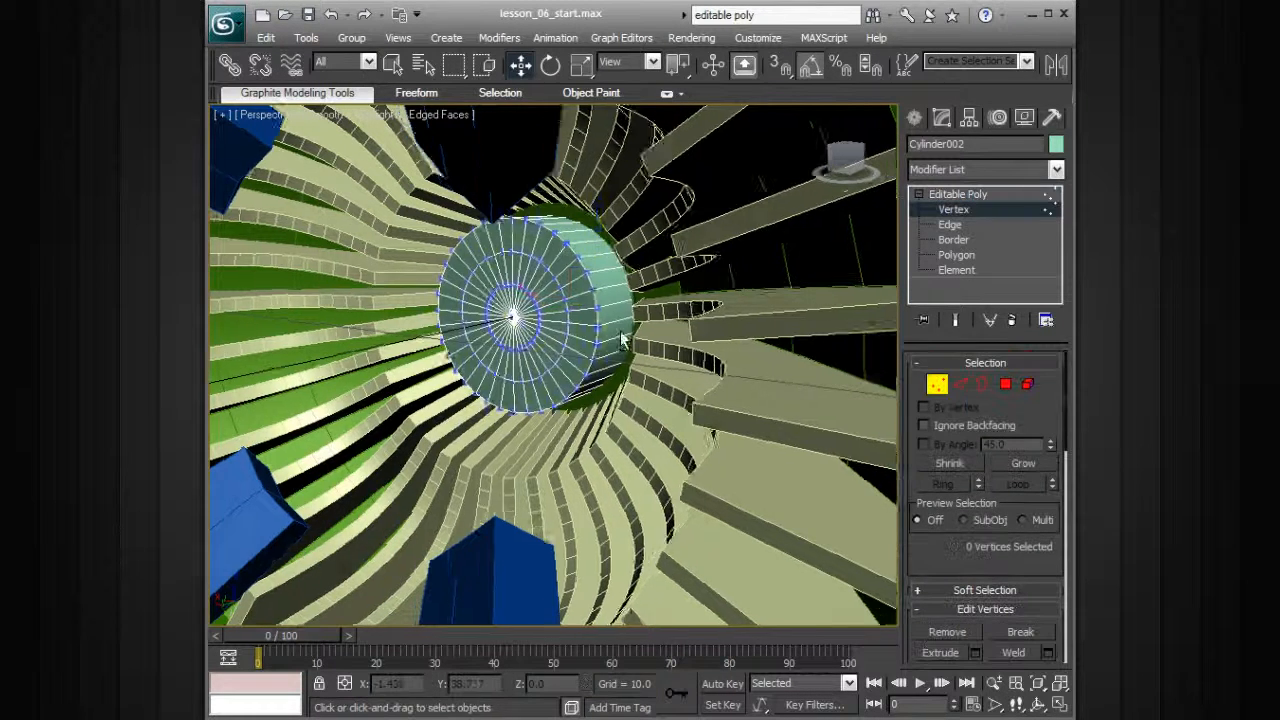
- Pull the center vertex of the hub's front cap outward along Y to about 40.064, forming a cone tip
click(520, 318)
alt+middle_drag(520, 318, 435, 343)
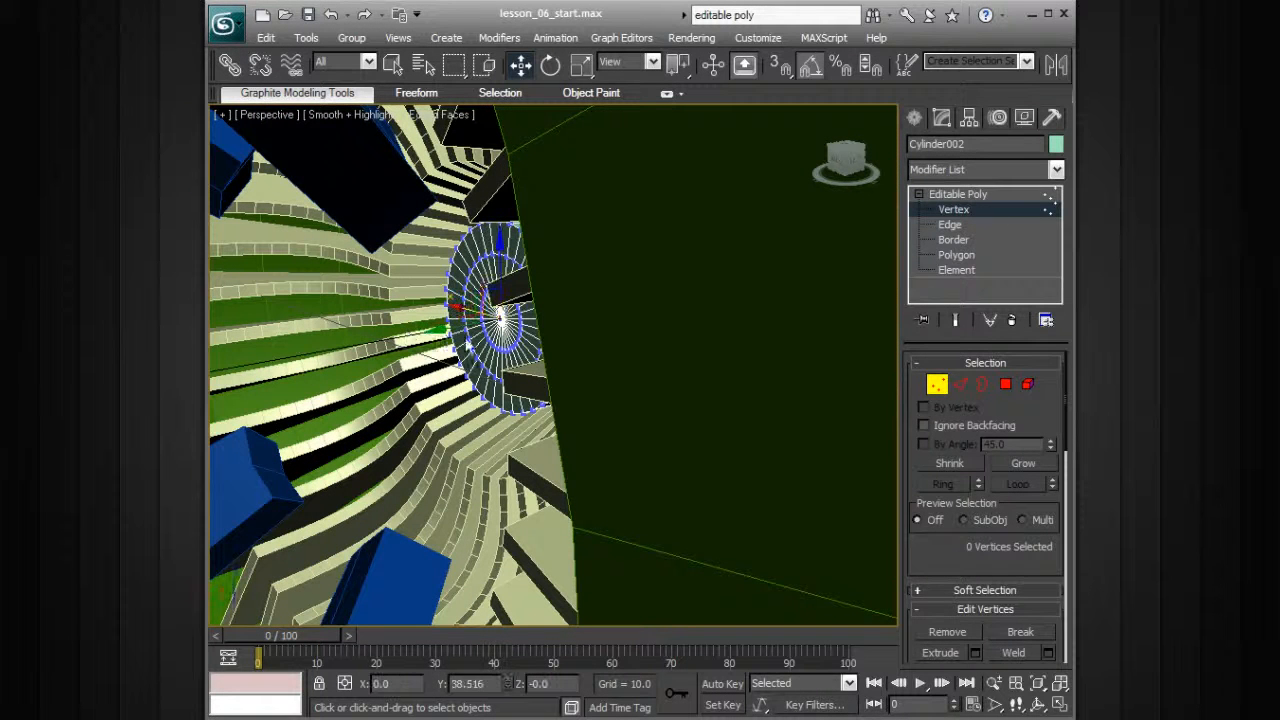
drag(441, 333, 313, 337)
alt+middle_drag(458, 330, 520, 352)
- In edge editing, select the innermost edge loop around the cone and move it forward along Y toward the tip
click(957, 225)
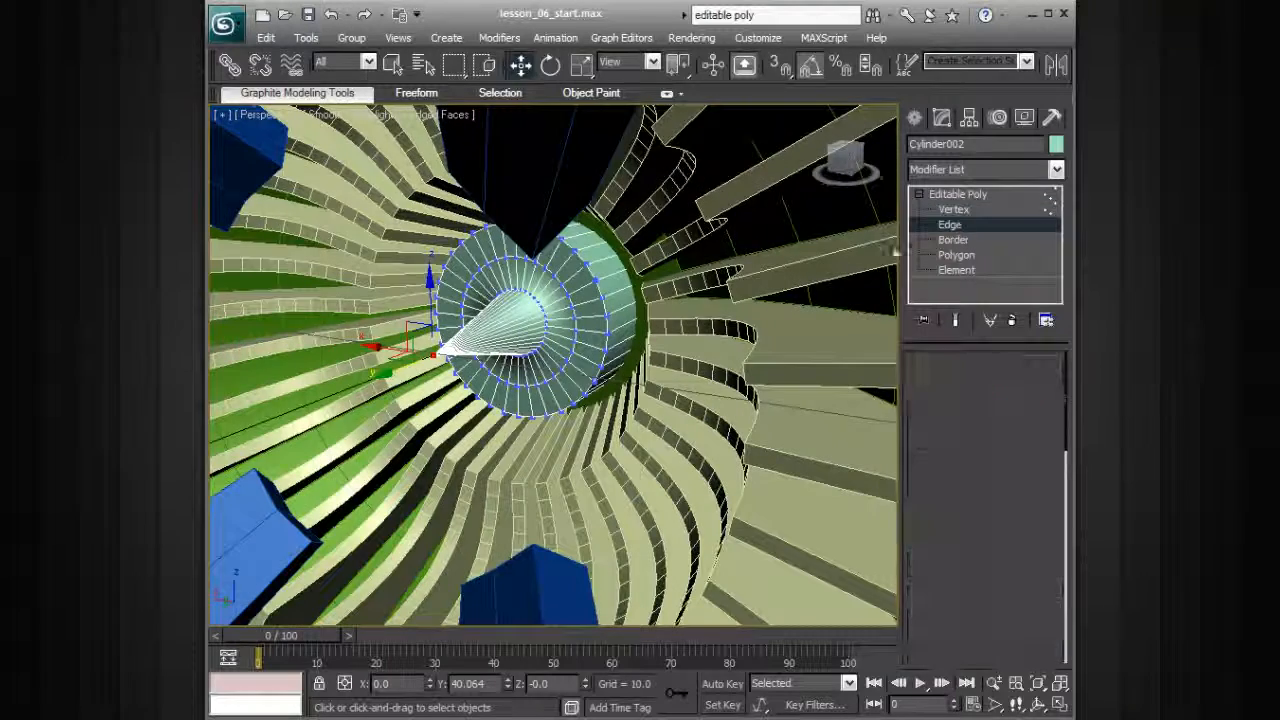
scroll(580, 310, up, 6)
scroll(560, 302, down, 4)
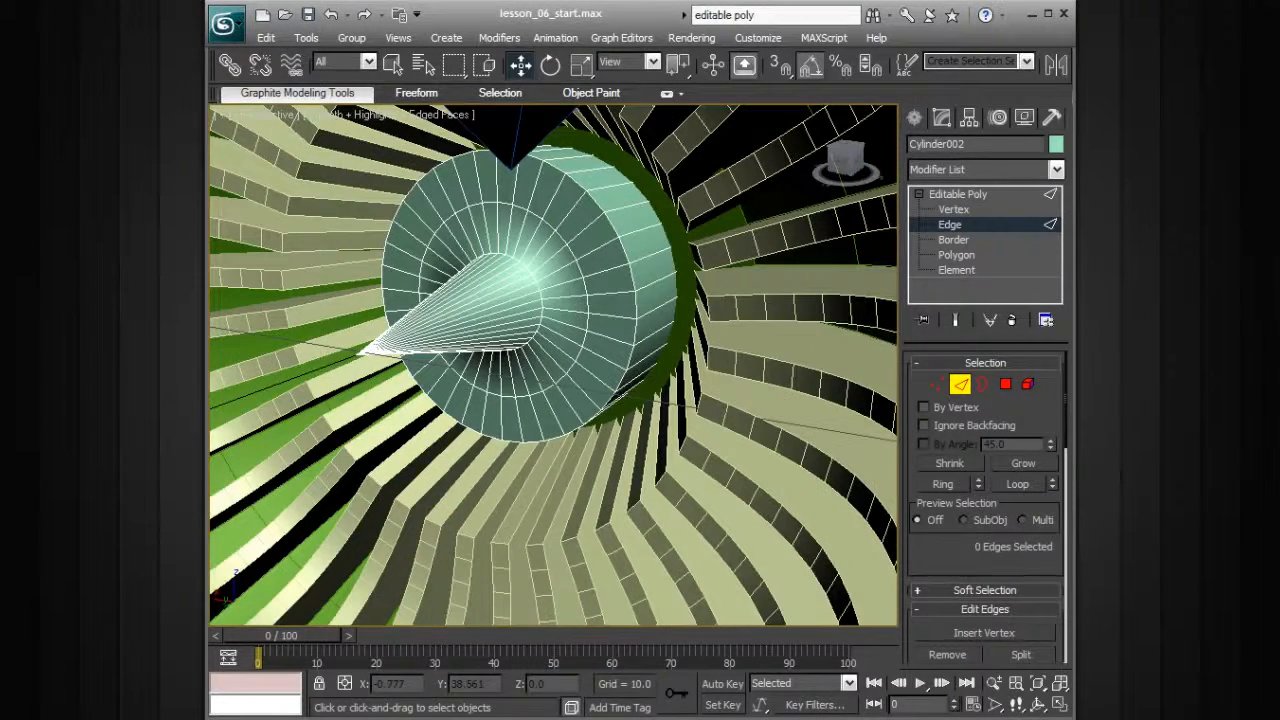
click(548, 300)
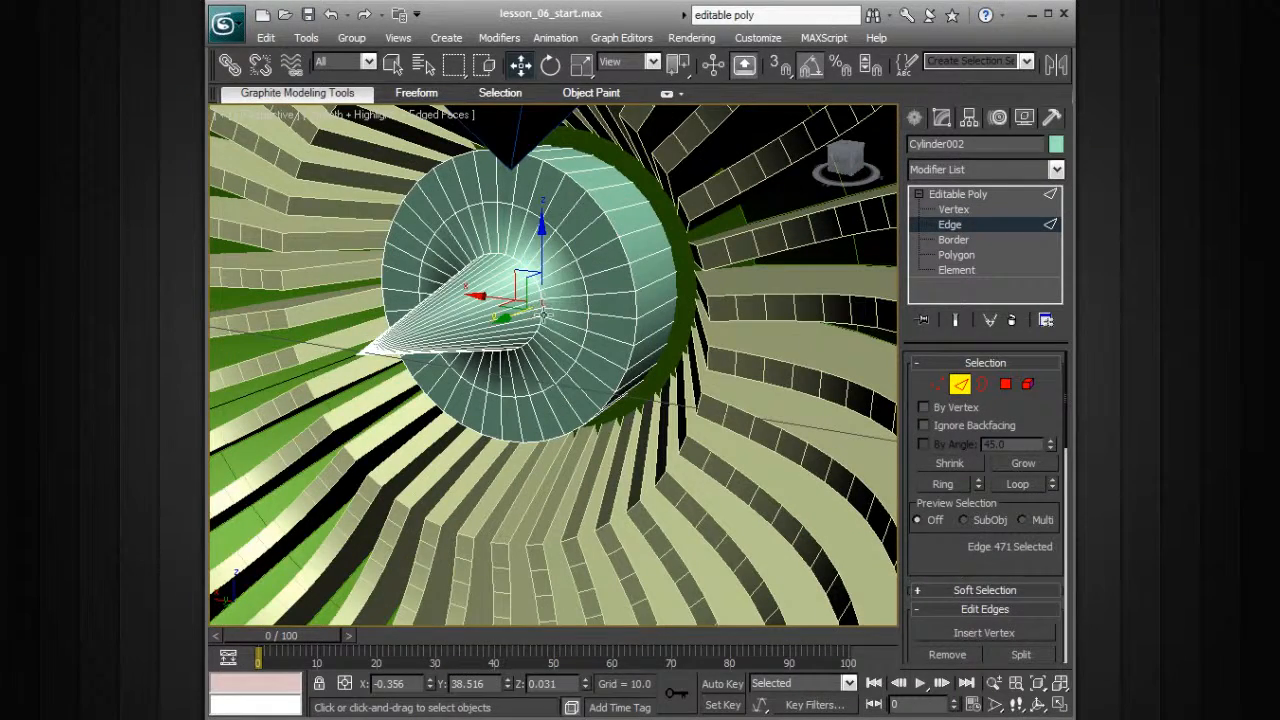
double_click(541, 314)
alt+middle_drag(573, 322, 556, 329)
drag(438, 324, 346, 326)
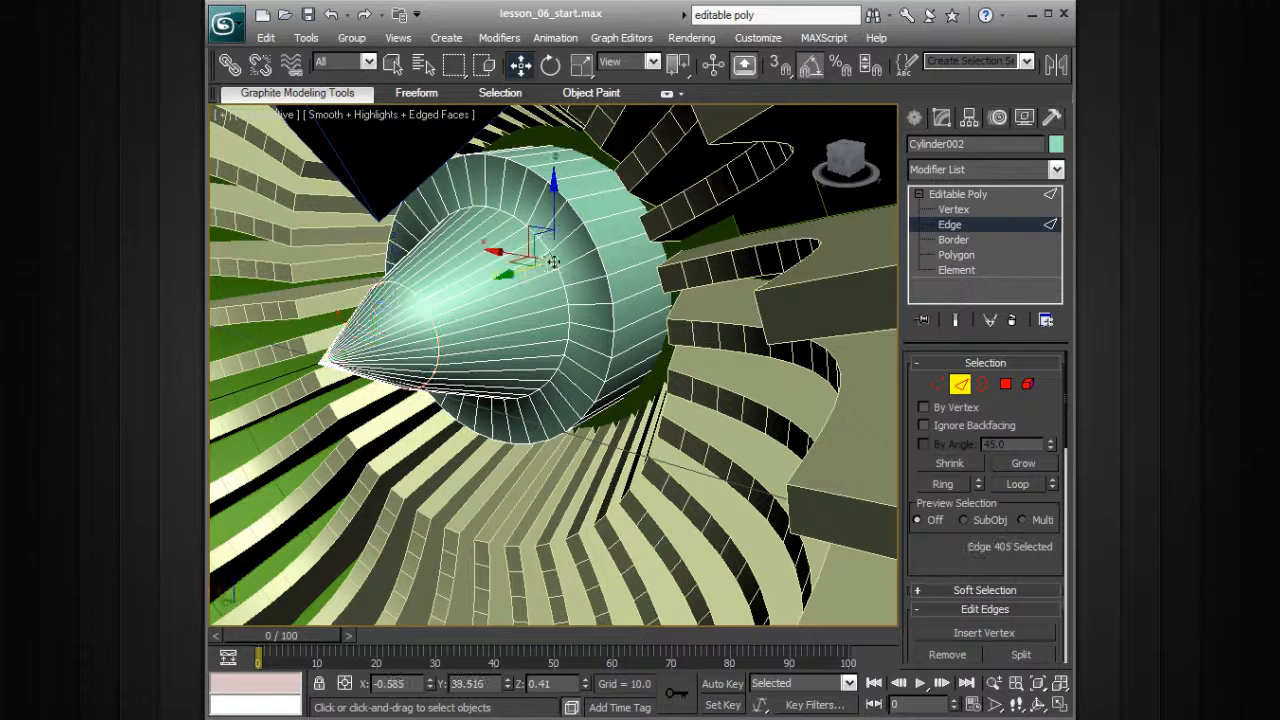
- Move the hub's middle edge loop forward, then shift the loop nearest the tip another 0.277 along Y to round the nose
alt+middle_drag(598, 295, 540, 305)
drag(436, 326, 358, 324)
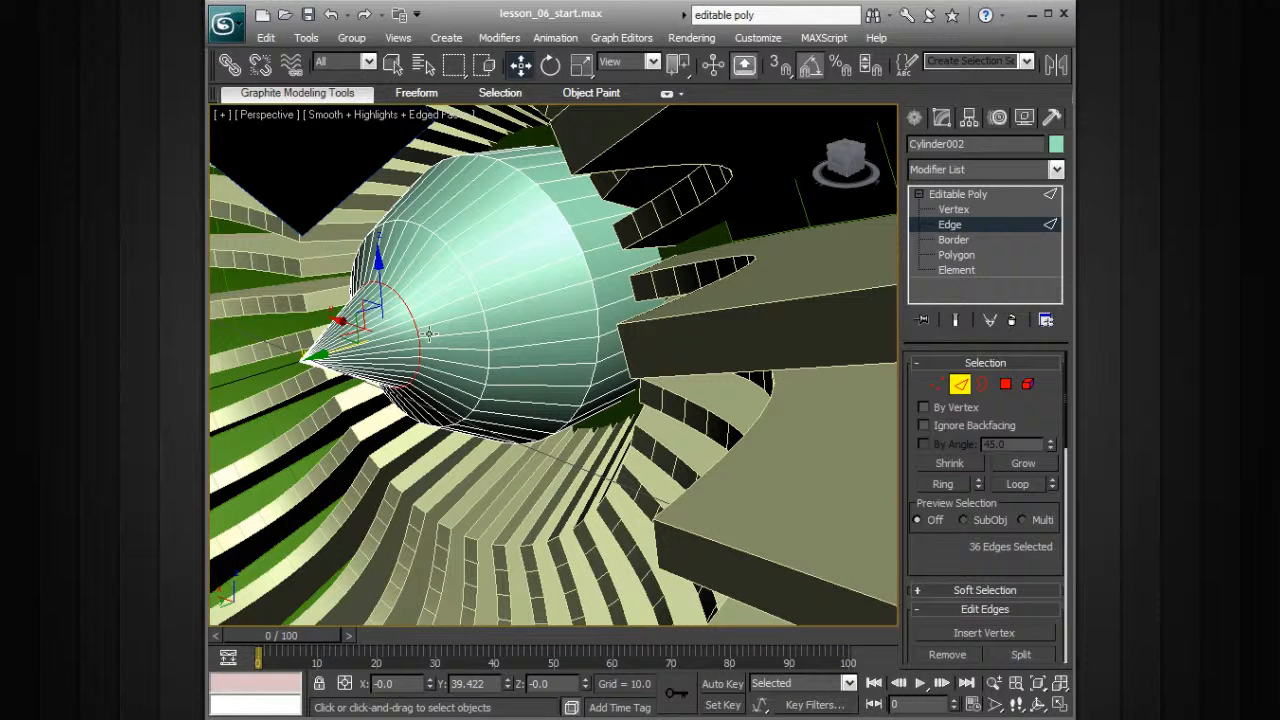
drag(330, 352, 291, 355)
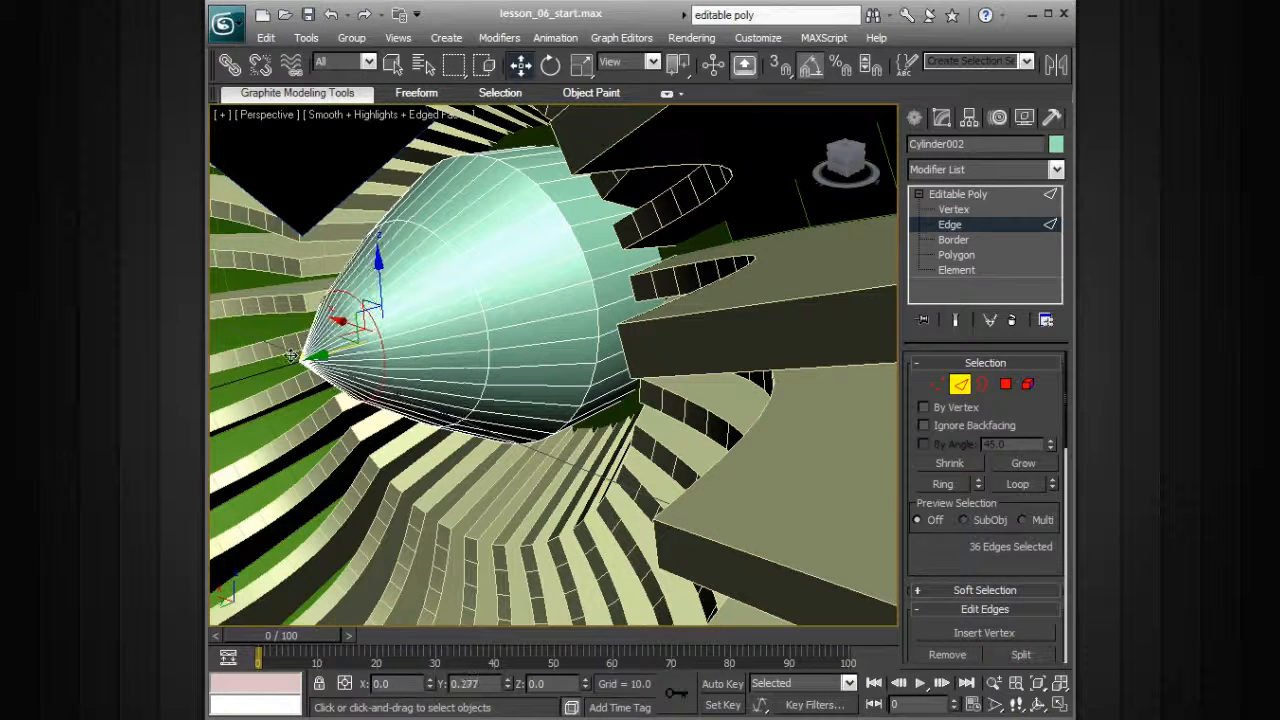
- Select the outer edge loop at the hub's front rim and scale it down slightly to soften the profile
alt+middle_drag(419, 326, 461, 311)
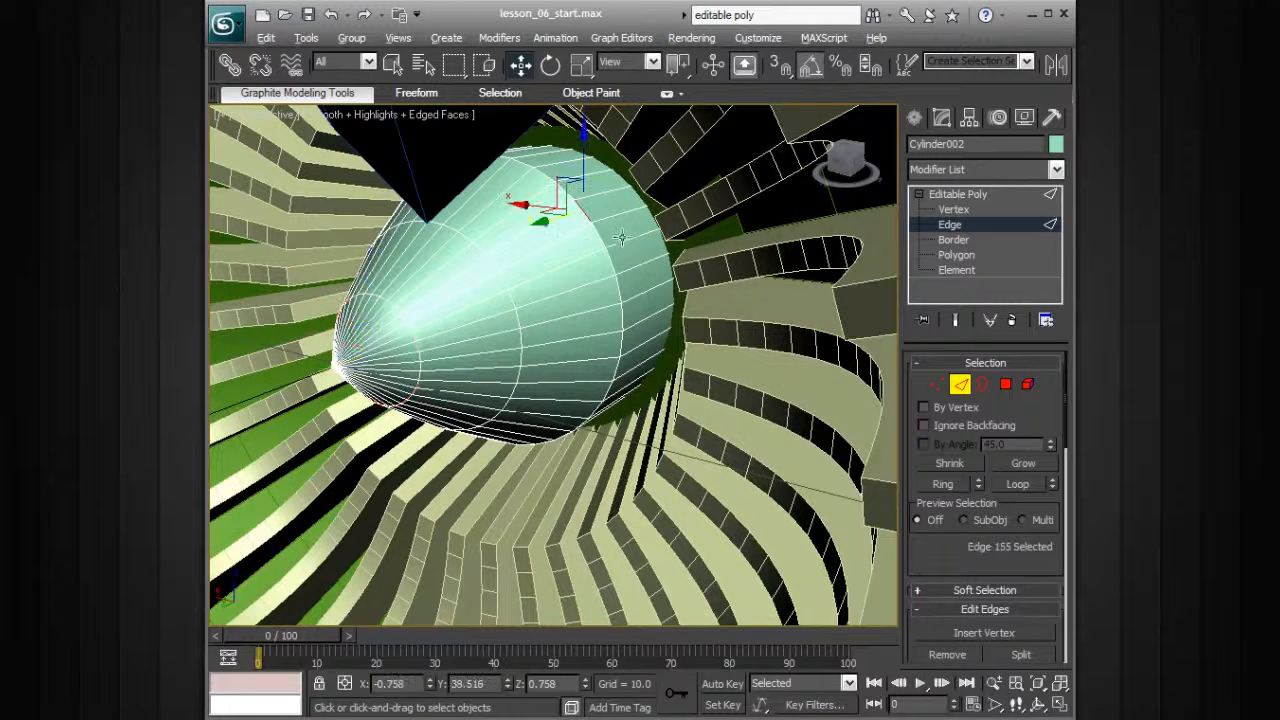
alt+middle_drag(617, 234, 605, 234)
double_click(601, 233)
key(r)
drag(500, 299, 450, 312)
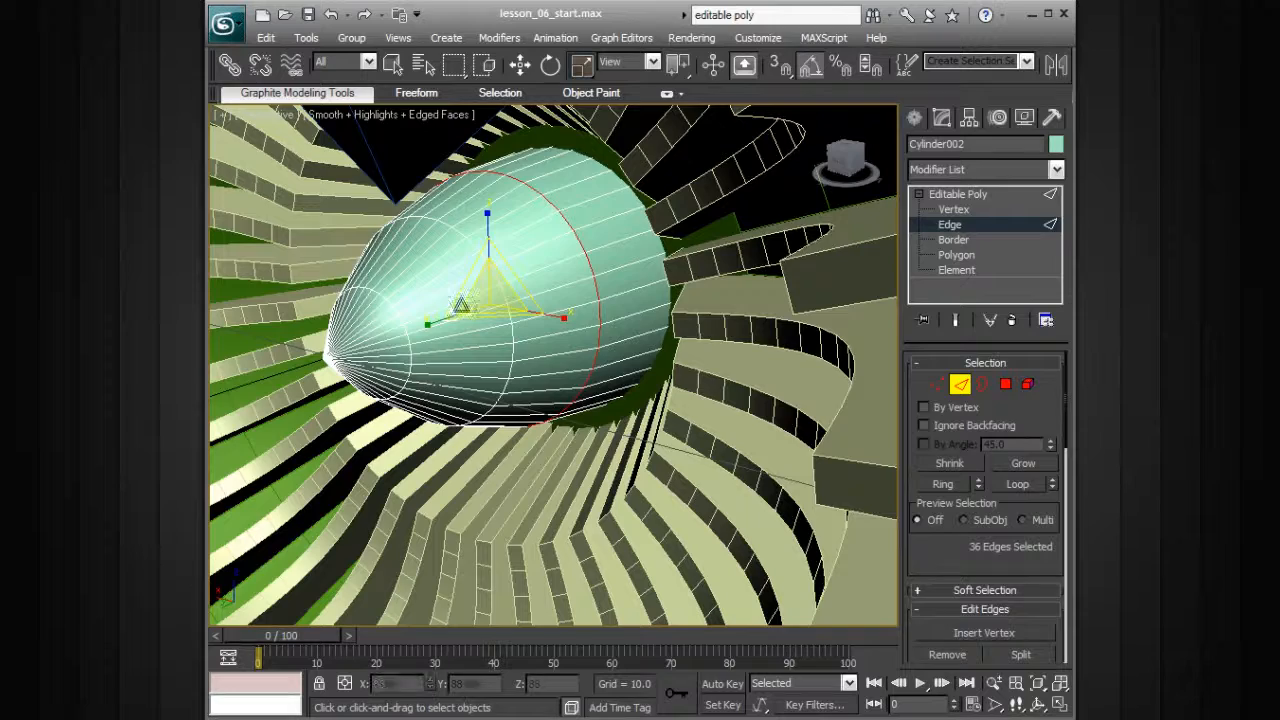
- Leave edge editing, rescale the whole hub slightly, and move it back along Y to about 36.396 among the fins
click(981, 208)
click(965, 195)
alt+middle_drag(540, 262, 610, 272)
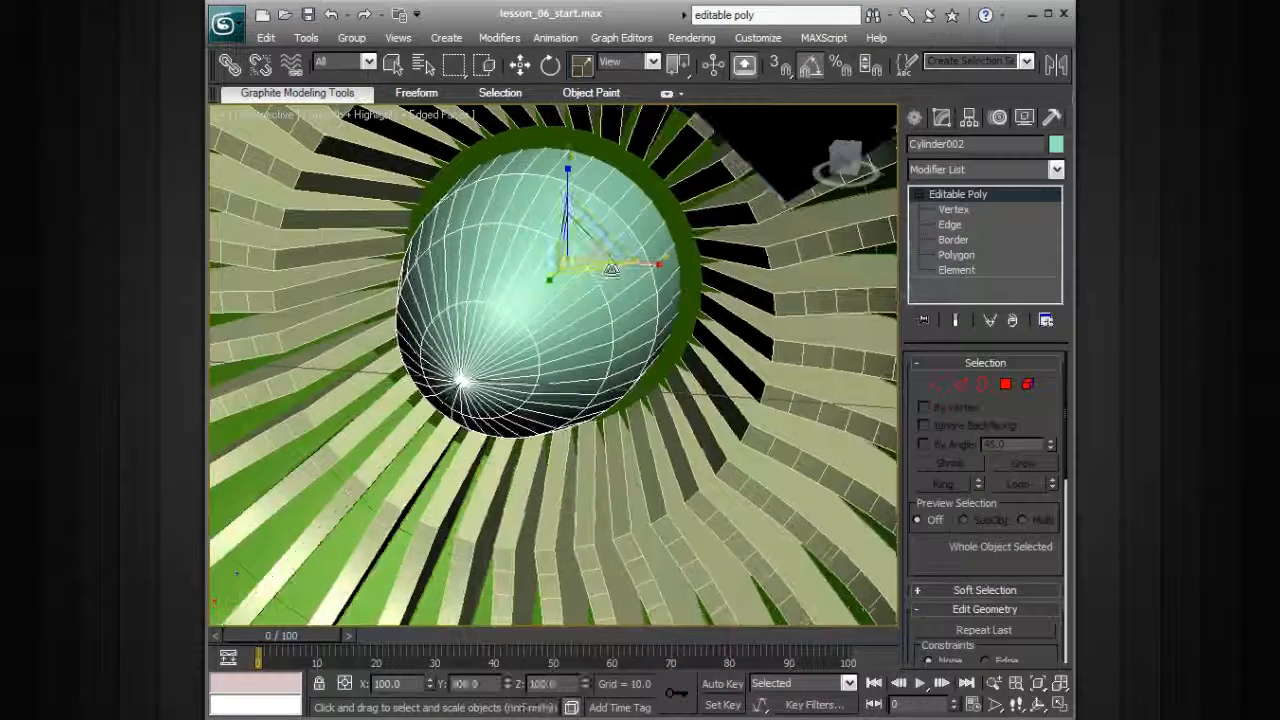
scroll(716, 288, down, 8)
drag(561, 330, 574, 325)
alt+middle_drag(640, 312, 602, 319)
key(w)
drag(531, 348, 550, 342)
alt+middle_drag(669, 350, 675, 352)
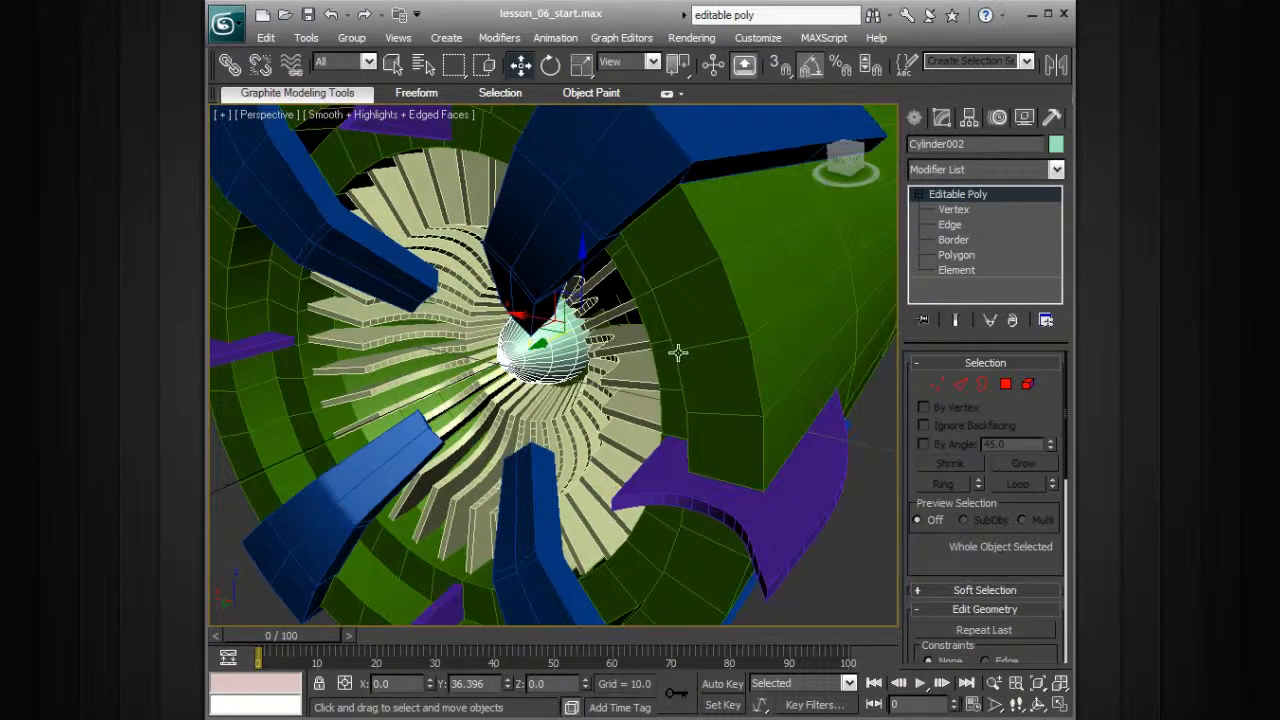
- Turn off edged faces in the perspective view and deselect the hub
scroll(775, 357, down, 3)
key(F4)
click(867, 398)
alt+middle_drag(760, 406, 634, 392)
click(564, 357)
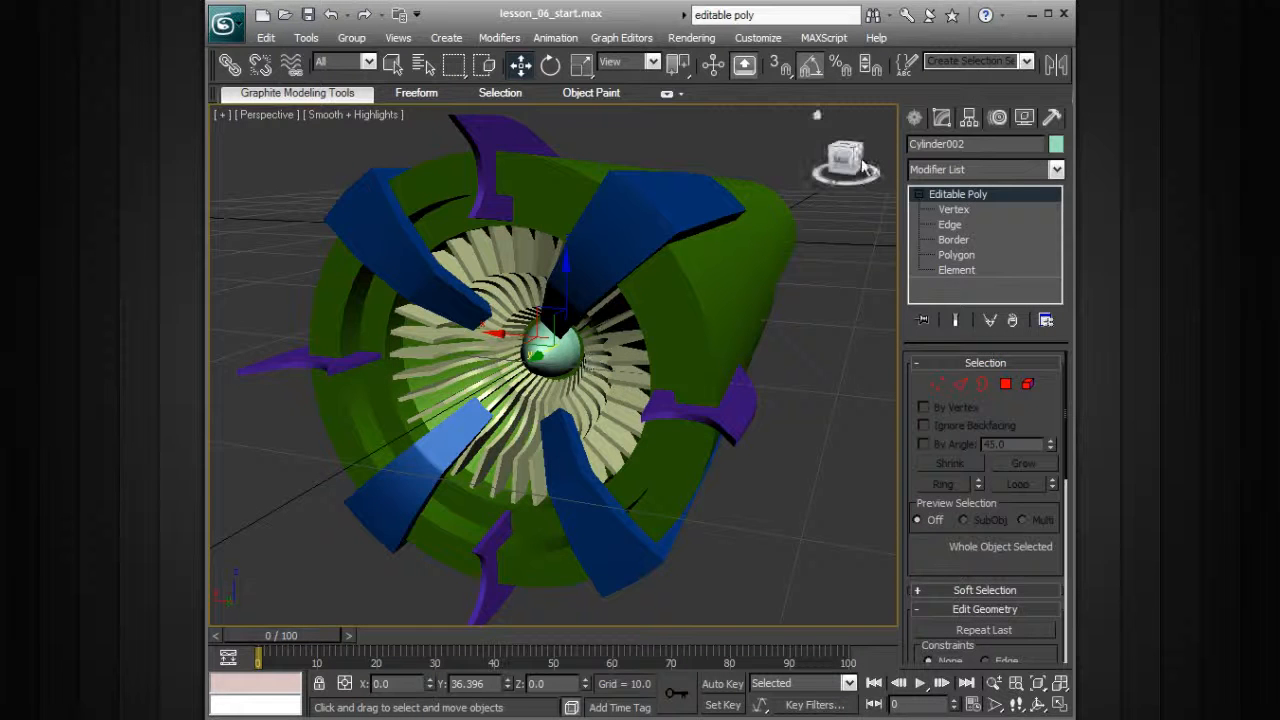
double_click(791, 94)
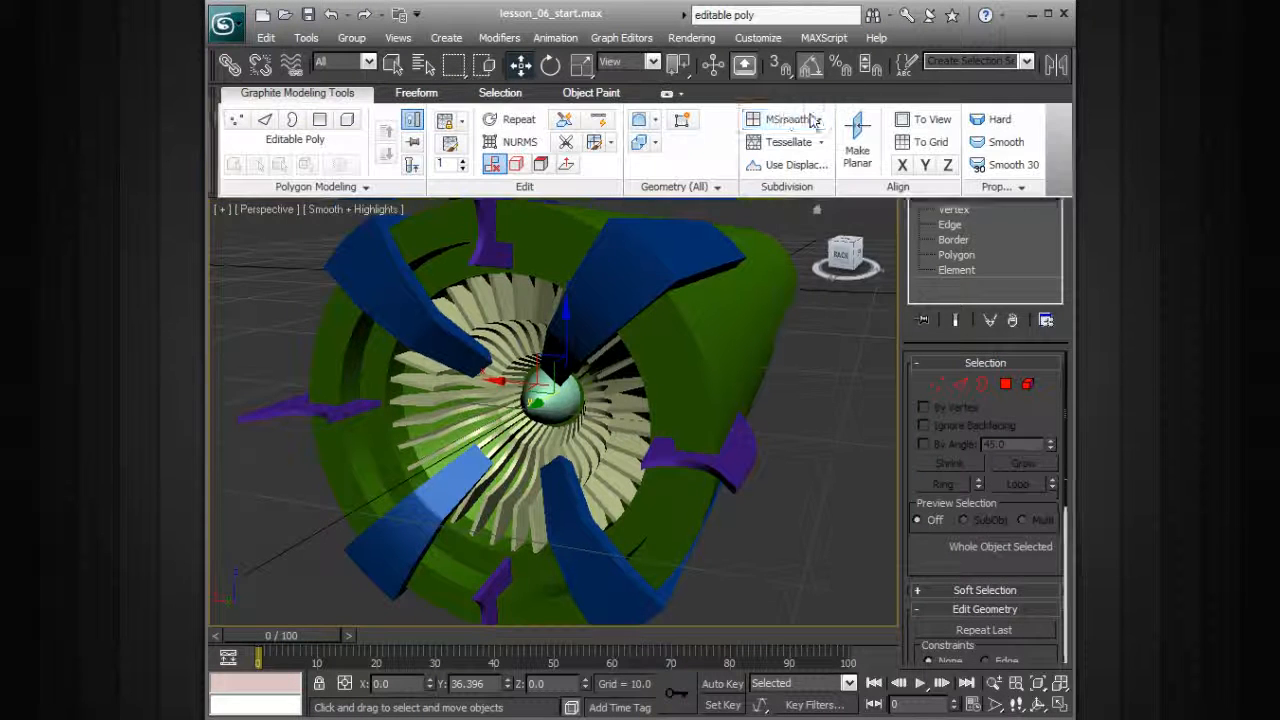
click(840, 379)
- Examine the assembled barrel, claws, fins and hub from several angles, with and without edged faces
alt+middle_drag(840, 379, 806, 392)
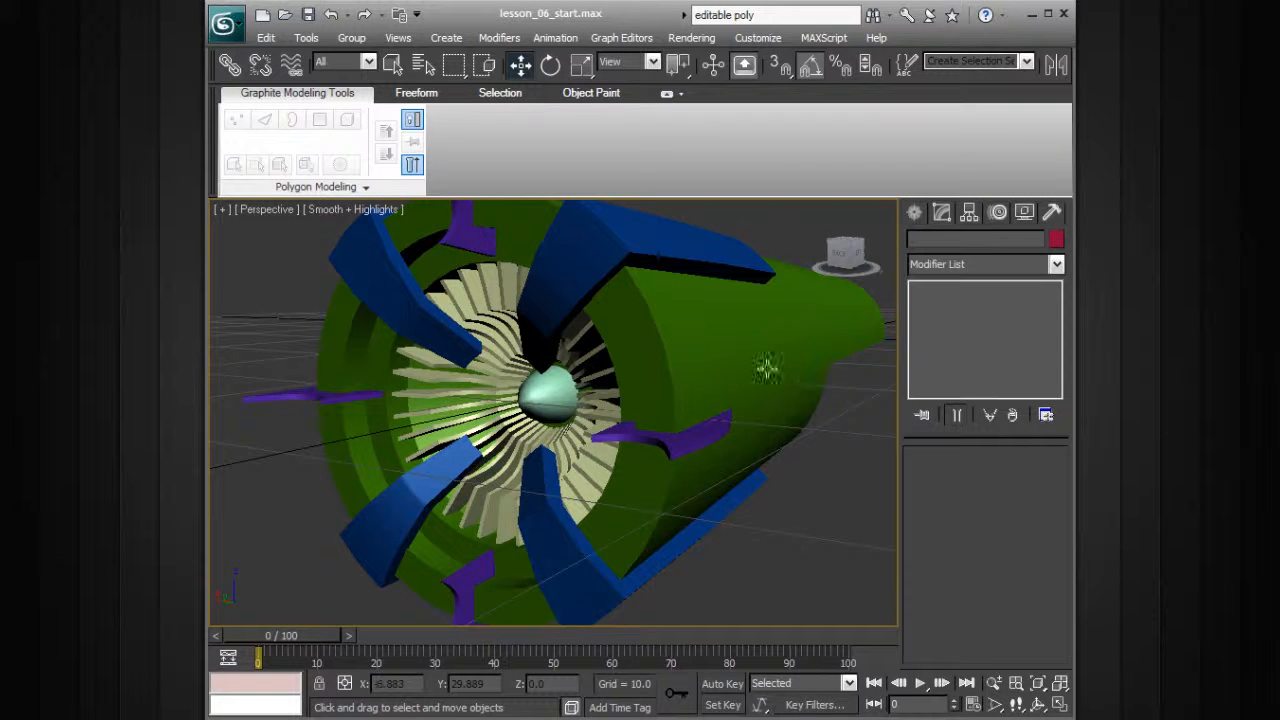
key(F4)
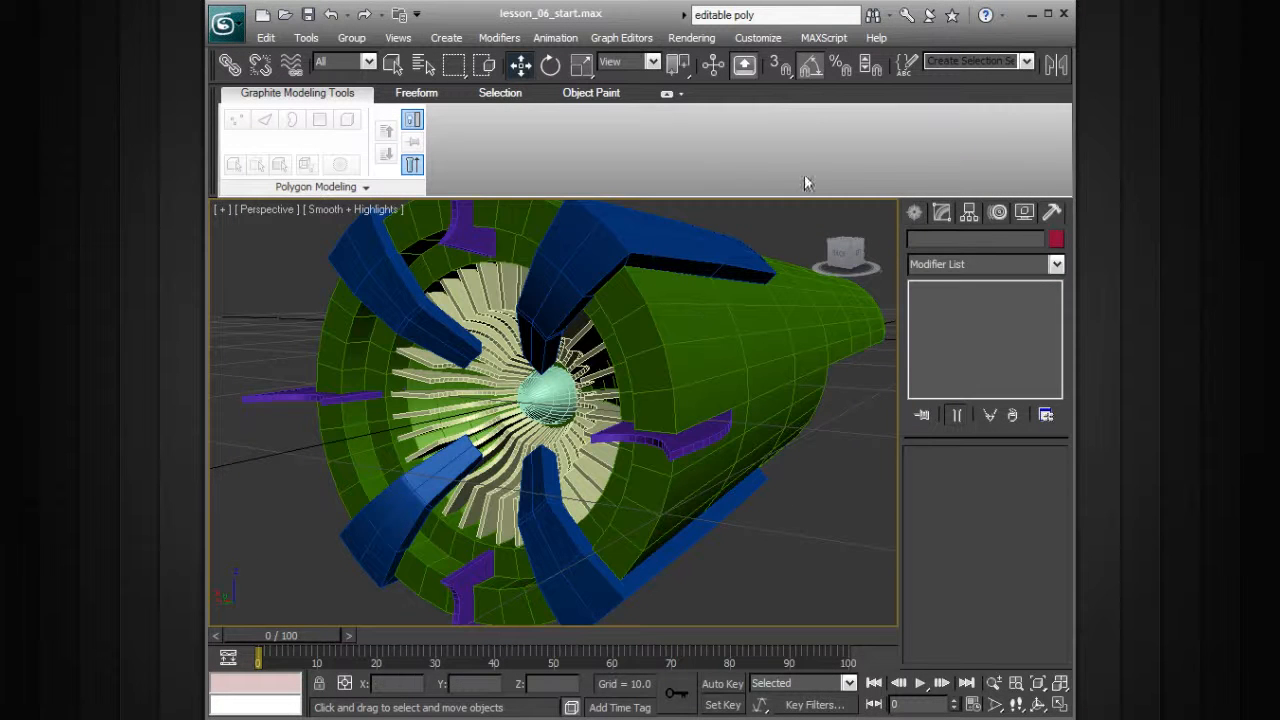
double_click(780, 92)
alt+middle_drag(777, 219, 755, 290)
key(F4)
alt+middle_drag(766, 374, 722, 410)
scroll(769, 409, down, 3)
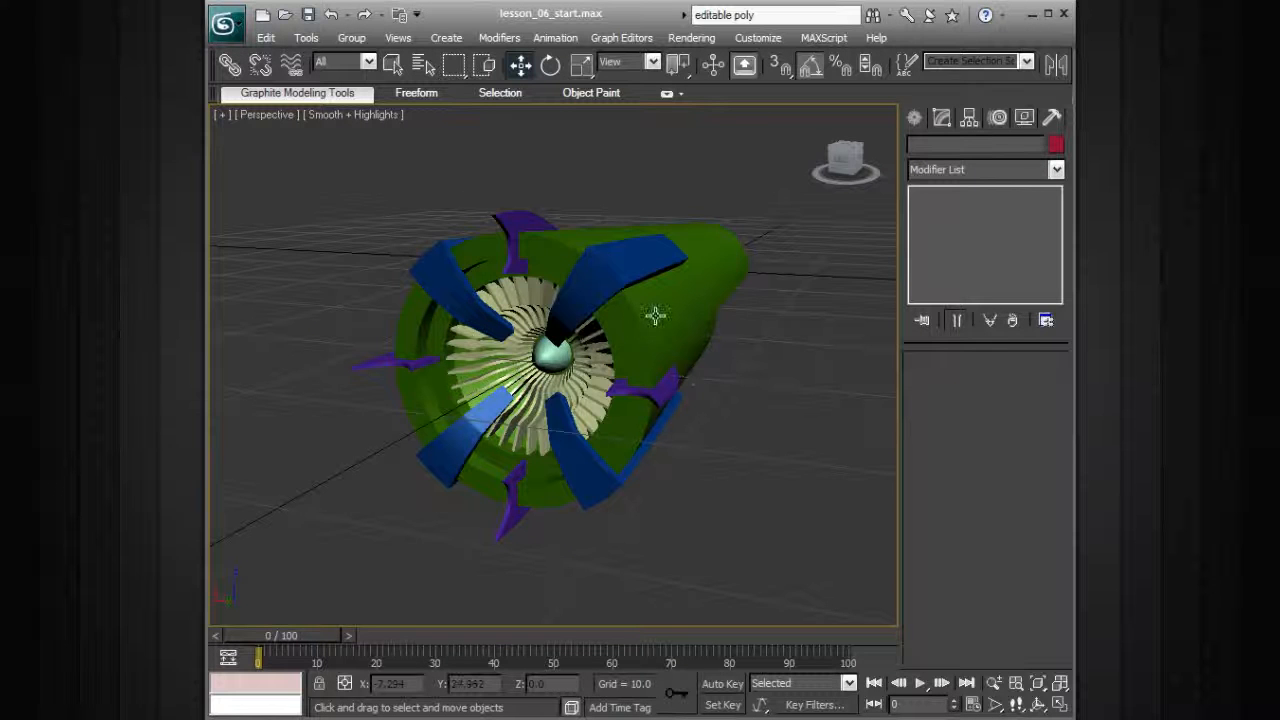
alt+middle_drag(642, 307, 570, 358)
mouse_move(651, 396)
alt+middle_down()
mouse_move(697, 400)
mouse_move(689, 423)
mouse_move(624, 423)
mouse_move(666, 420)
mouse_move(660, 403)
alt+middle_up()
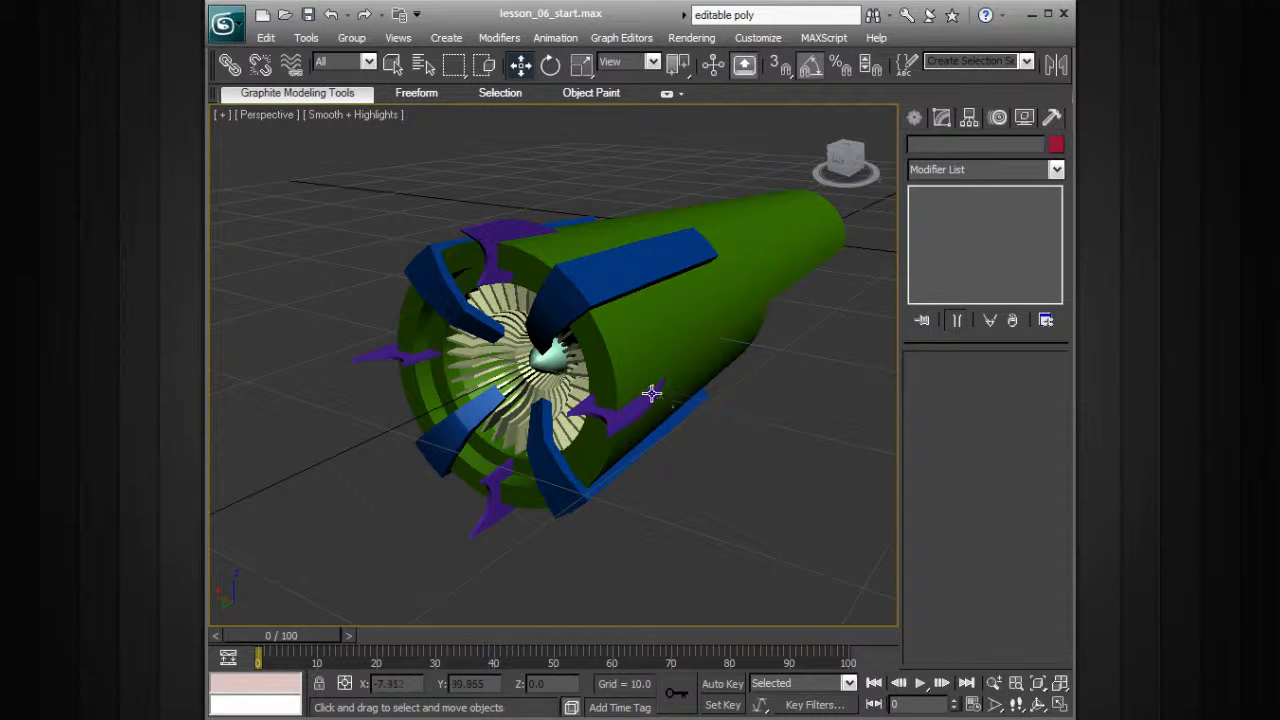
alt+middle_drag(585, 441, 743, 357)
scroll(744, 349, down, 3)
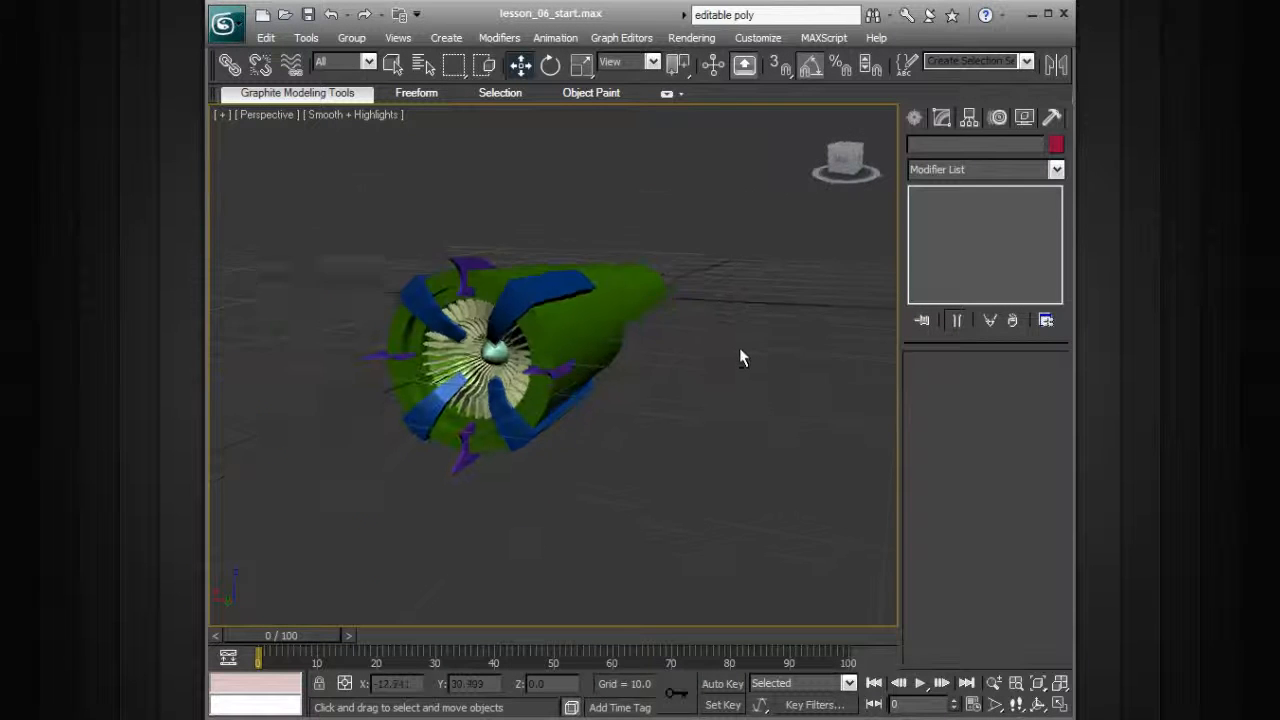